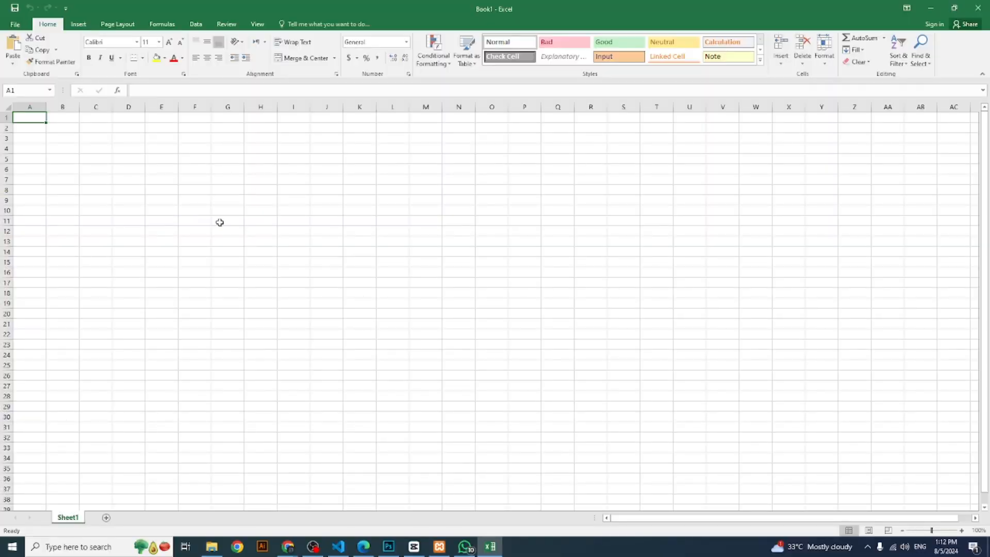
Step: Enter the headings Sno and Student Name, widening column H to fit Student Name
left_click(206, 219)
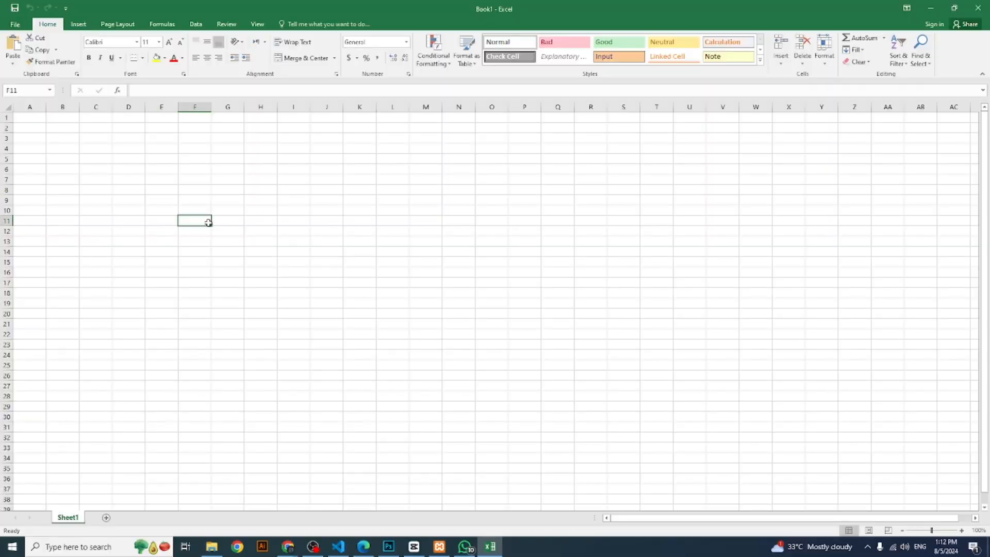
left_click(280, 217)
left_click(232, 199)
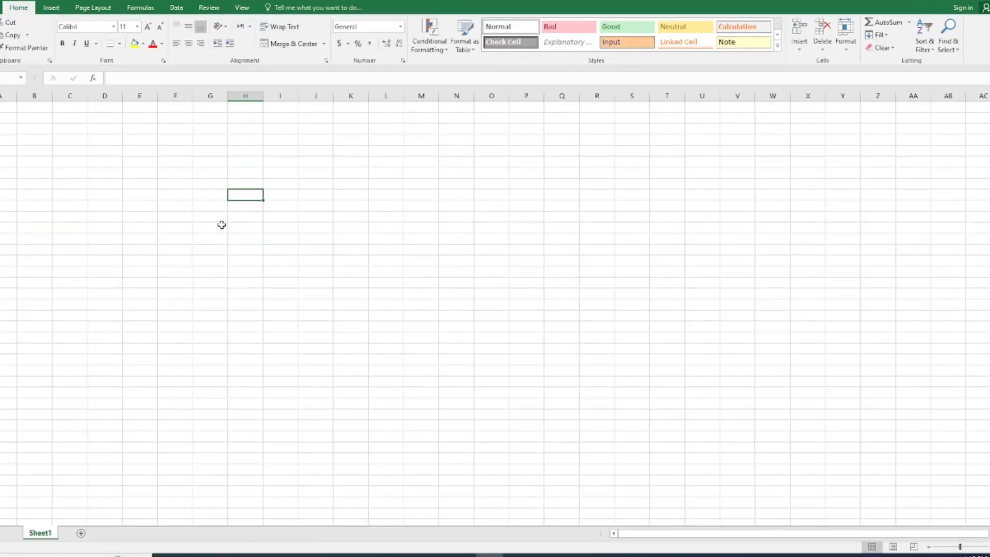
left_click(217, 217)
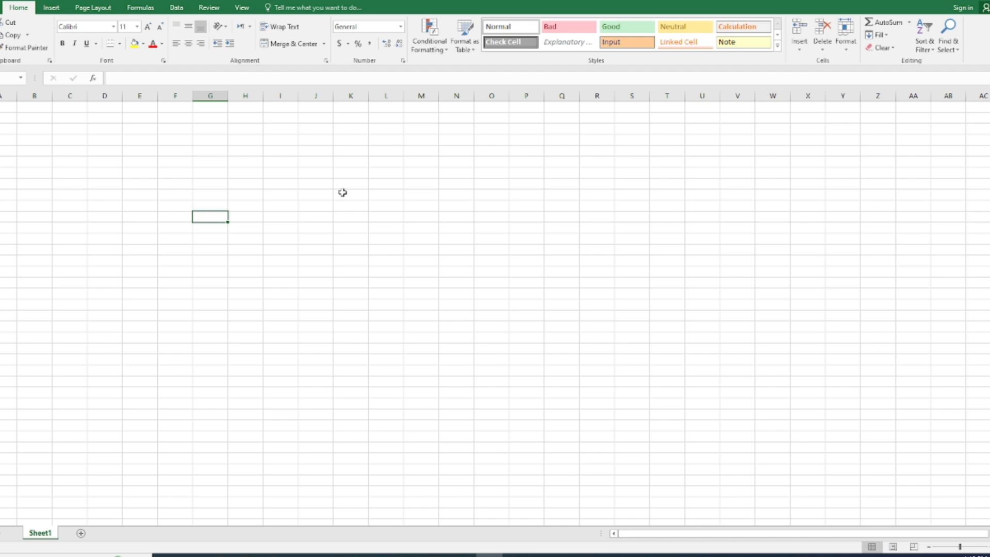
type("Sno")
key("Tab")
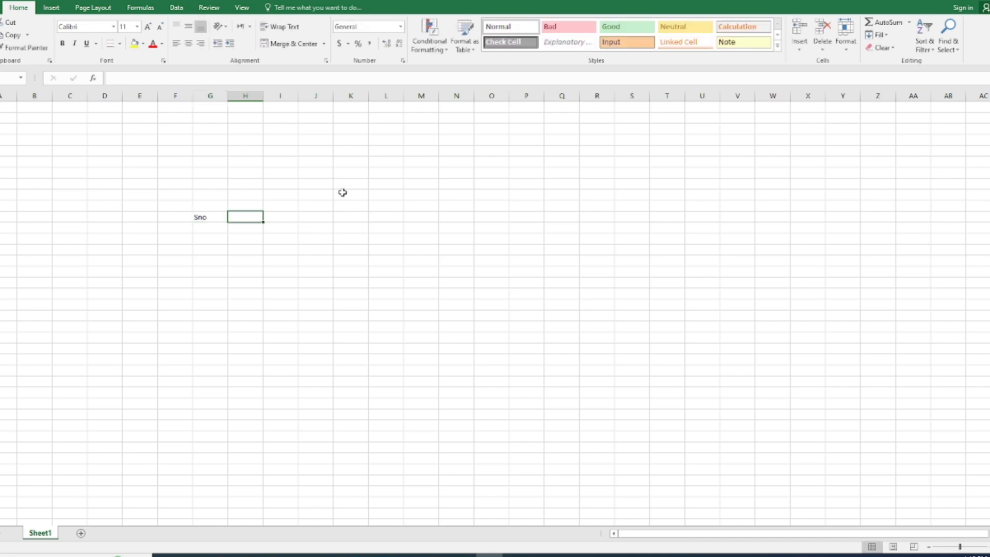
type("Student Name")
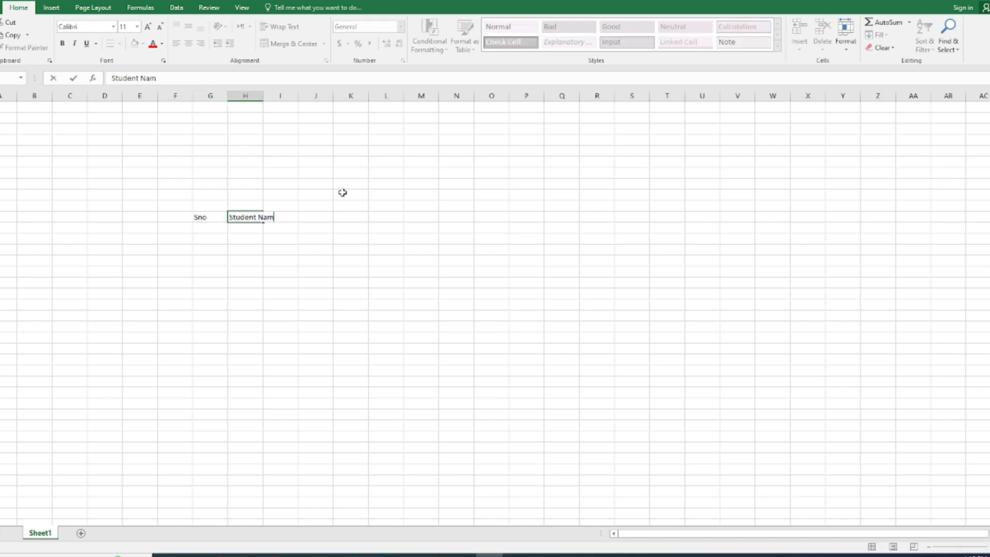
left_click(258, 95)
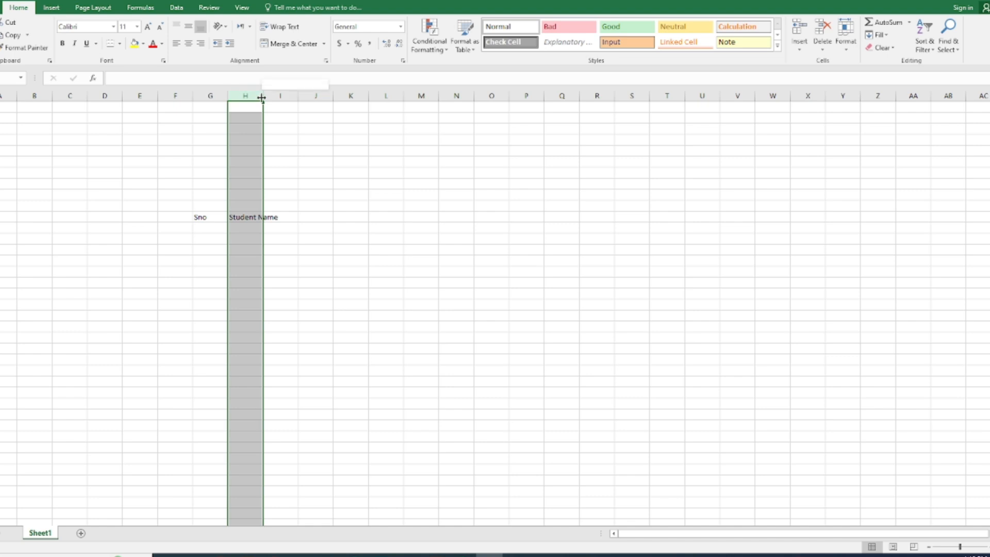
left_click_drag(262, 95, 315, 106)
Step: Add the subject headings Math, Urdu, Eng, Phy and Chem across the row
left_click(338, 217)
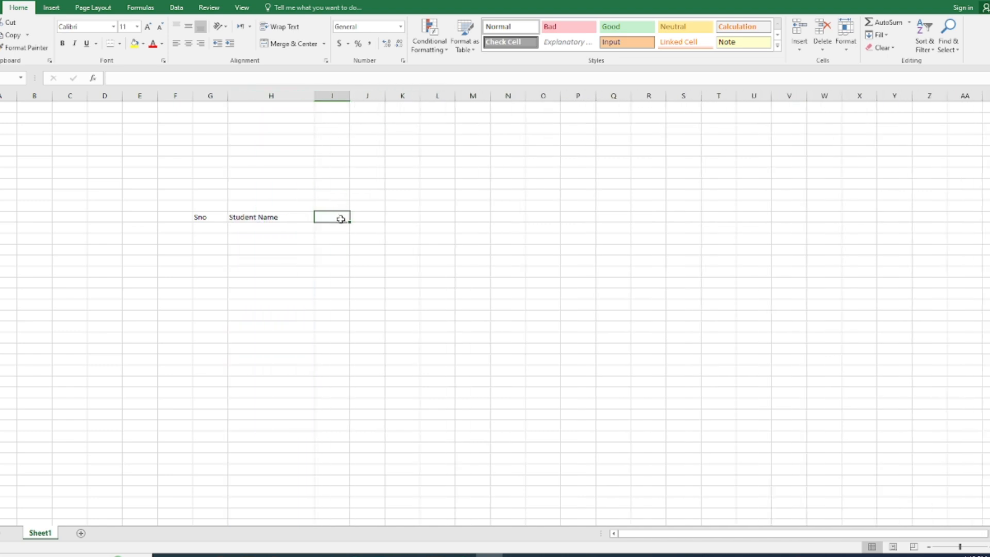
type("MAth")
key("Tab")
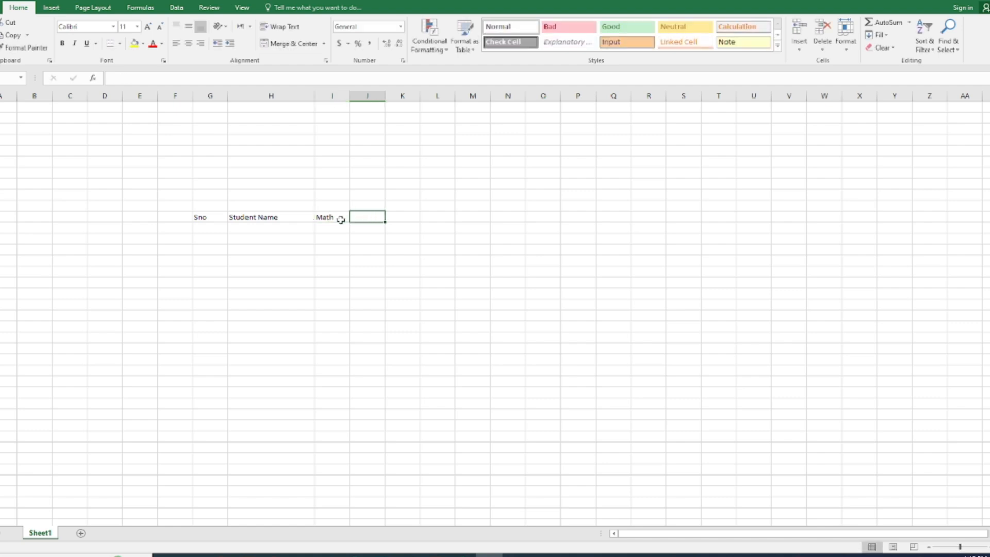
type("Urdu")
key("Tab")
type("En")
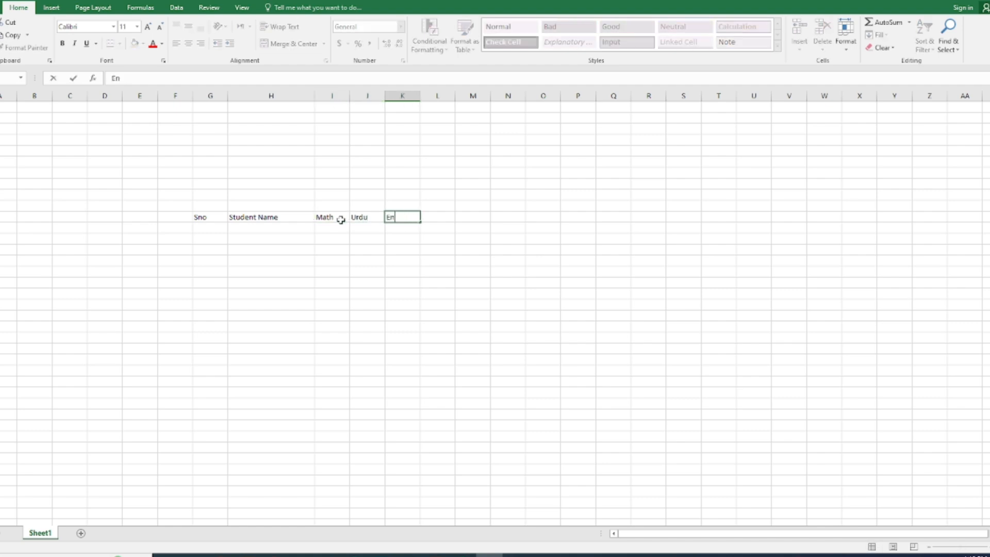
key("Tab")
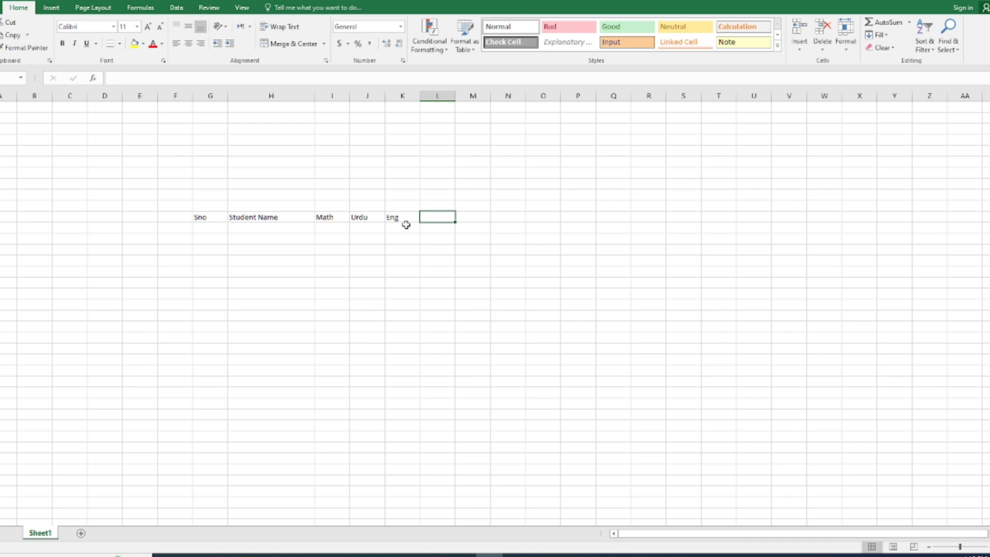
type("Phy")
key("Tab")
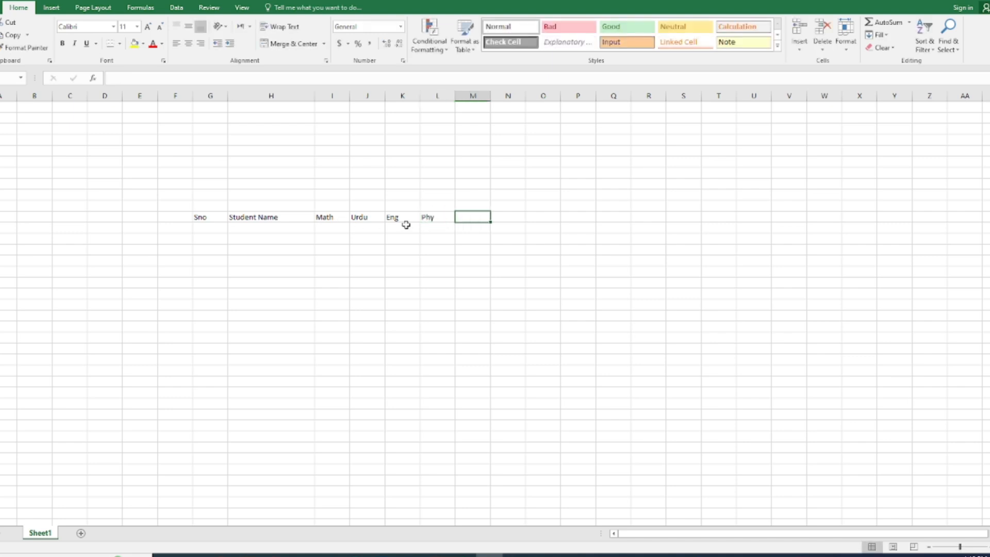
type("Chem")
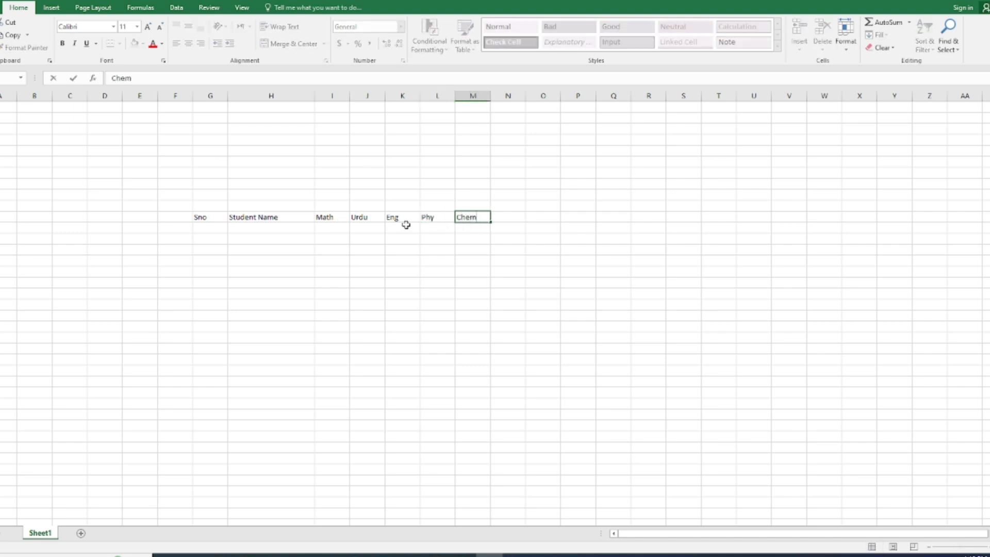
left_click(464, 347)
Step: Number the Sno column from 1 to 10 using the fill handle
left_click(209, 227)
type("1")
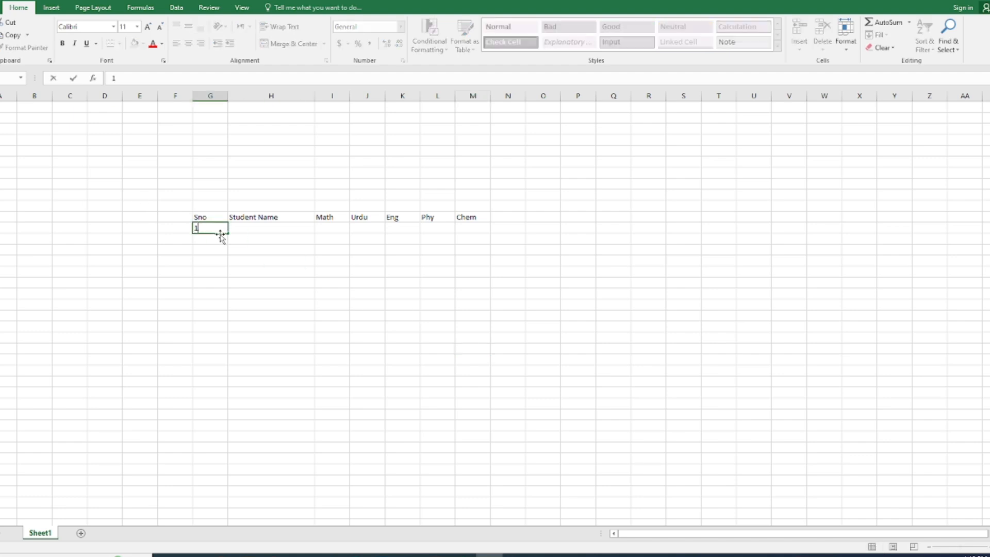
key("Return")
type("2")
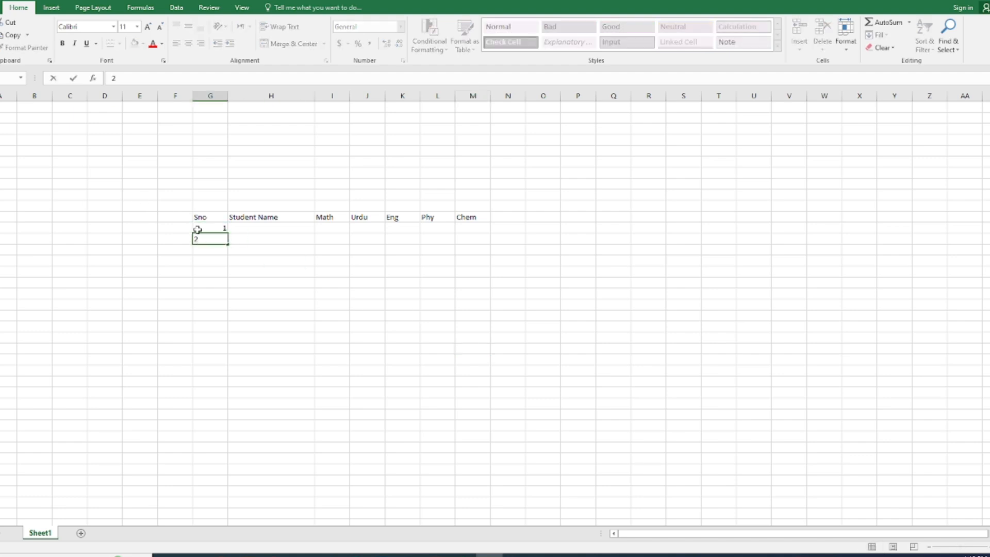
left_click_drag(200, 229, 224, 330)
Step: Centre the serial numbers and enter the first four student names under Student Name
left_click(188, 43)
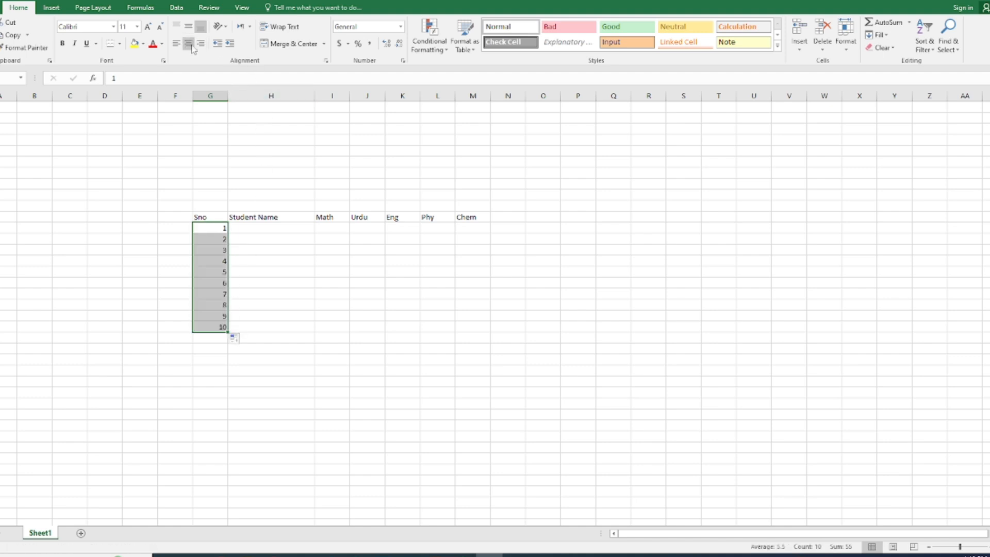
left_click(264, 228)
type("Asif")
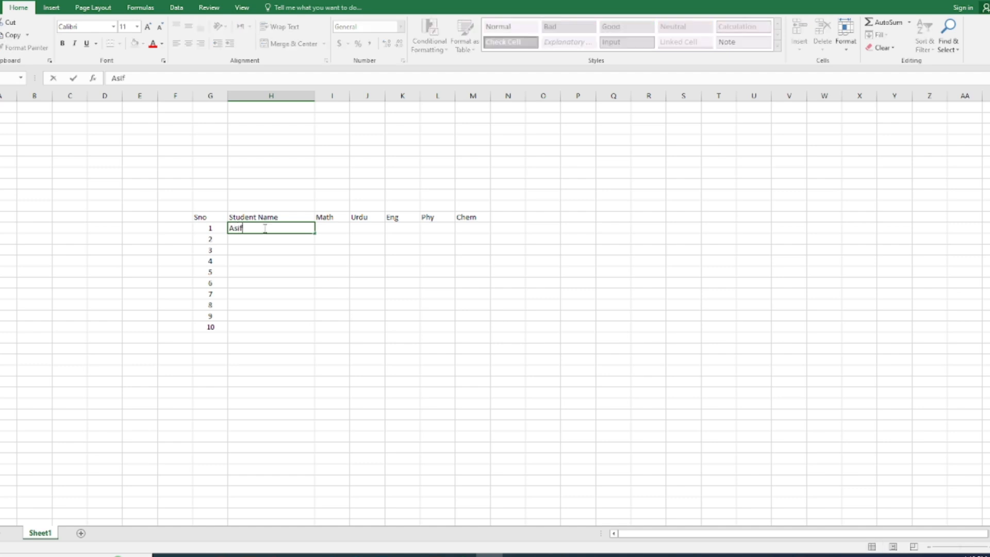
type(" khan")
key("Return")
type("Noman")
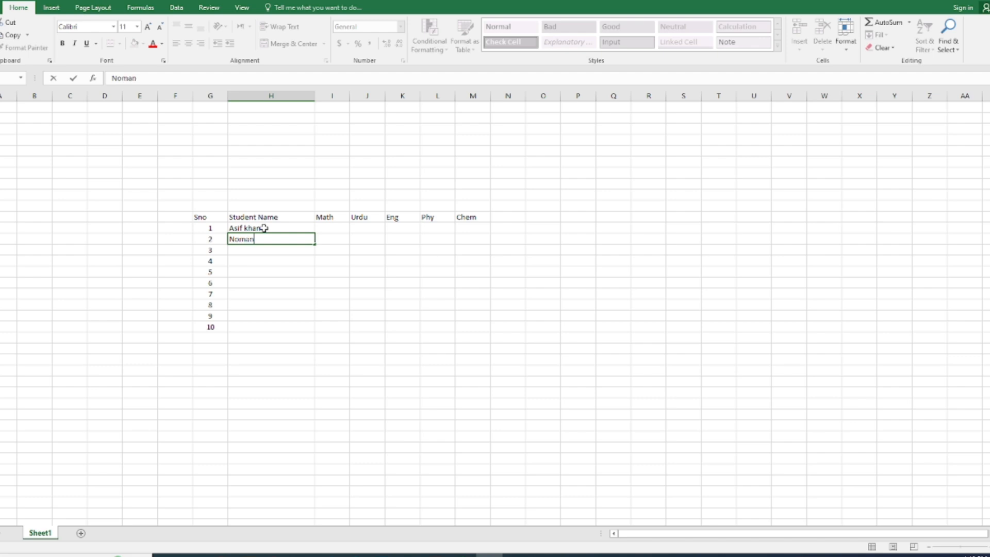
key("Return")
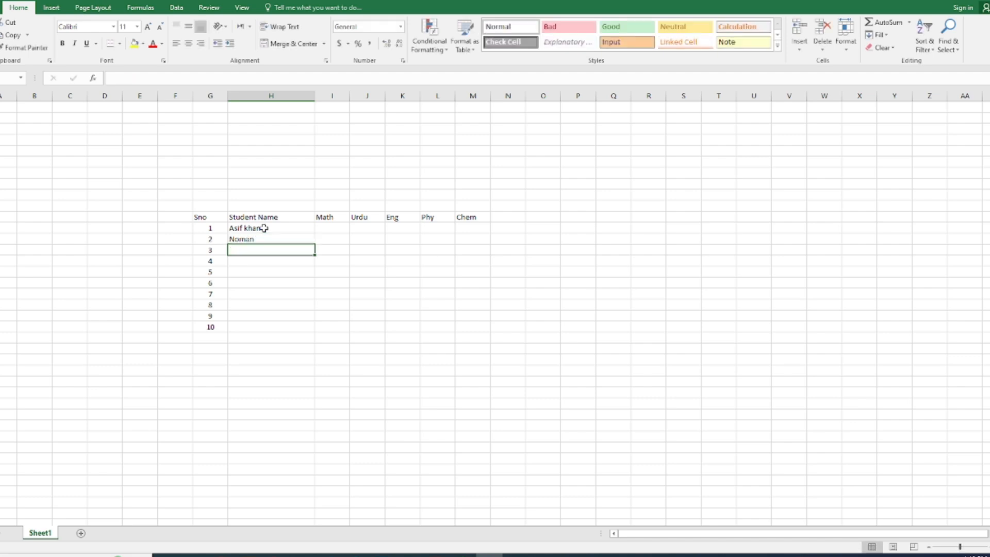
type("Ahmed")
key("Return")
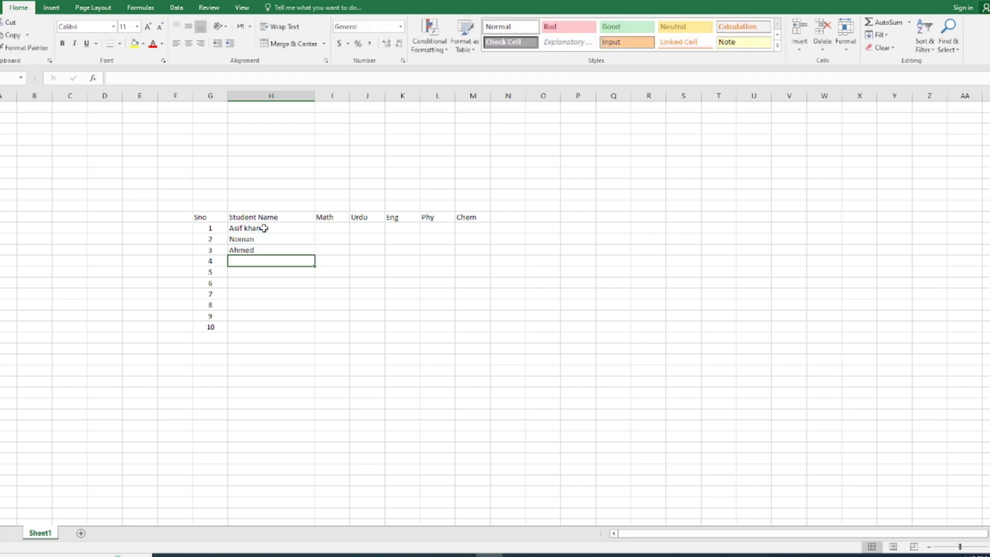
type("ABra")
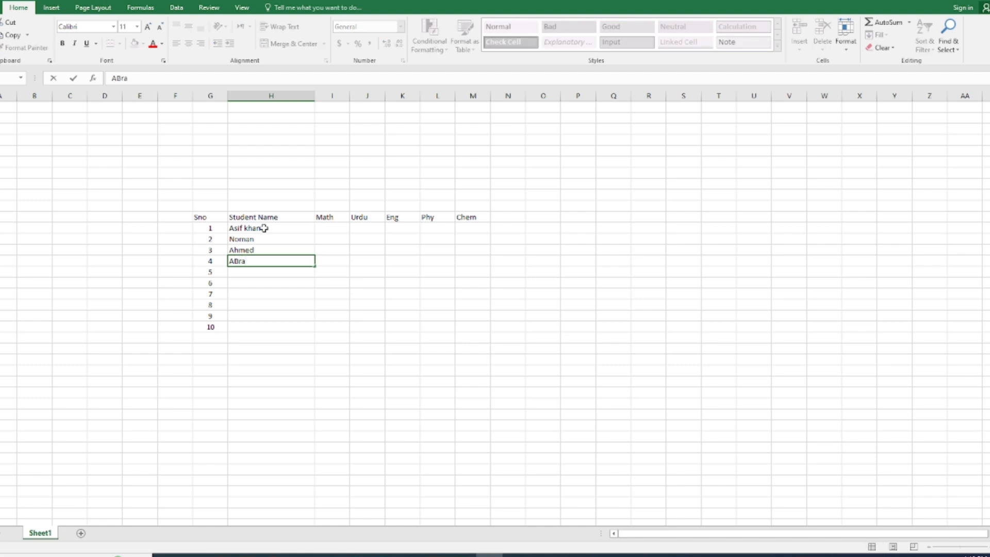
key("BackSpace")
key("BackSpace")
key("BackSpace")
type("brar")
key("Return")
Step: Enter the remaining six student names for rows 5 through 10
type("Ayesh")
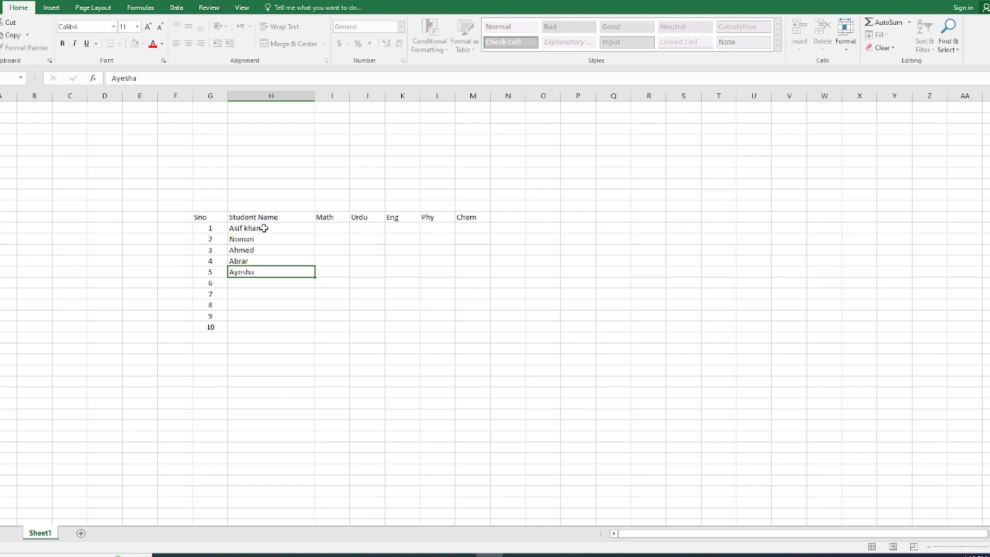
type("a")
key("Return")
type("Zuba")
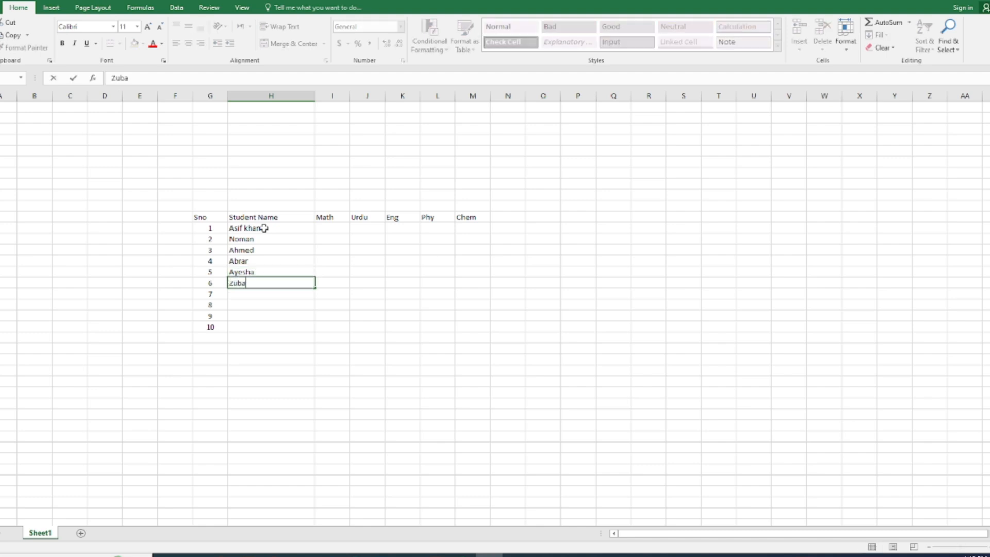
type("ida")
key("Return")
type("Z")
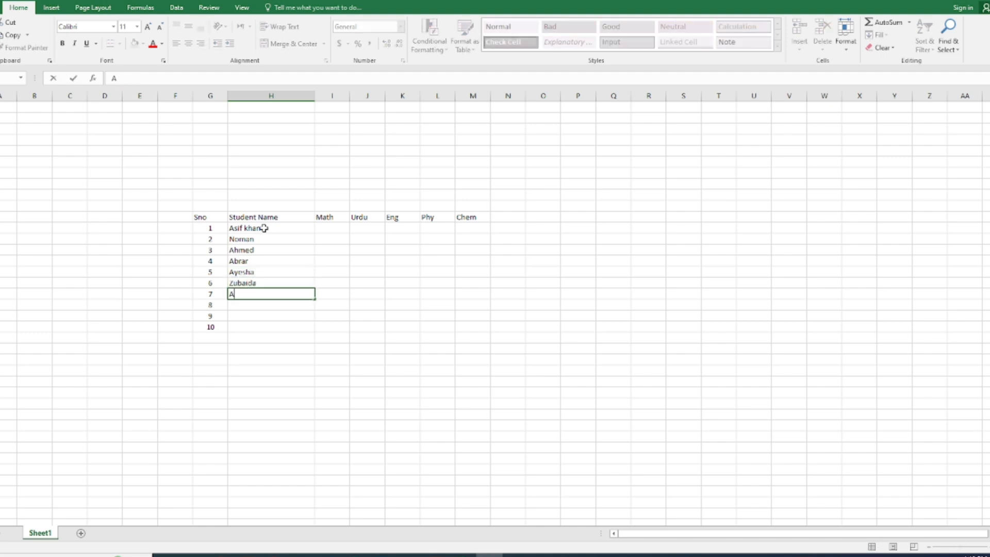
type("ara")
key("Return")
type("K")
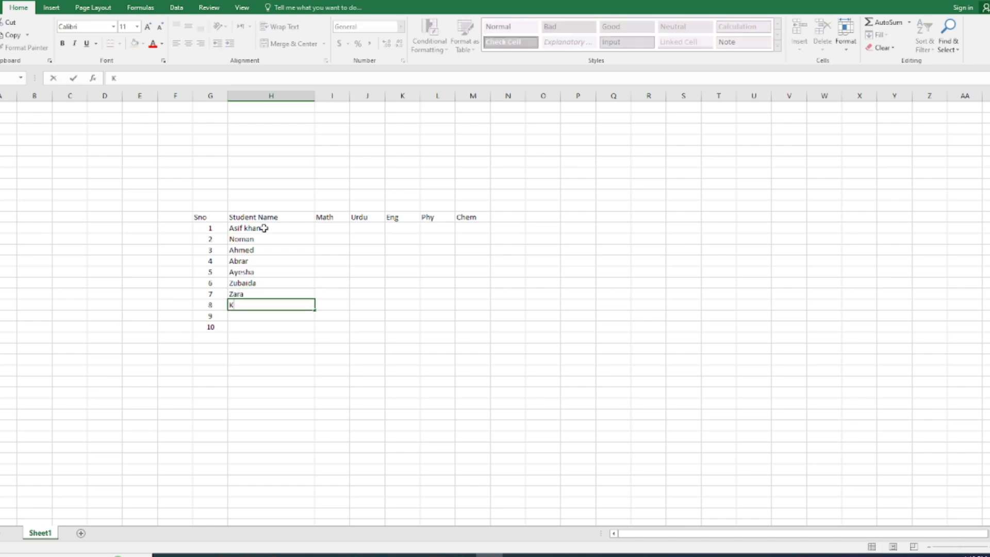
type("ashif")
key("Tab")
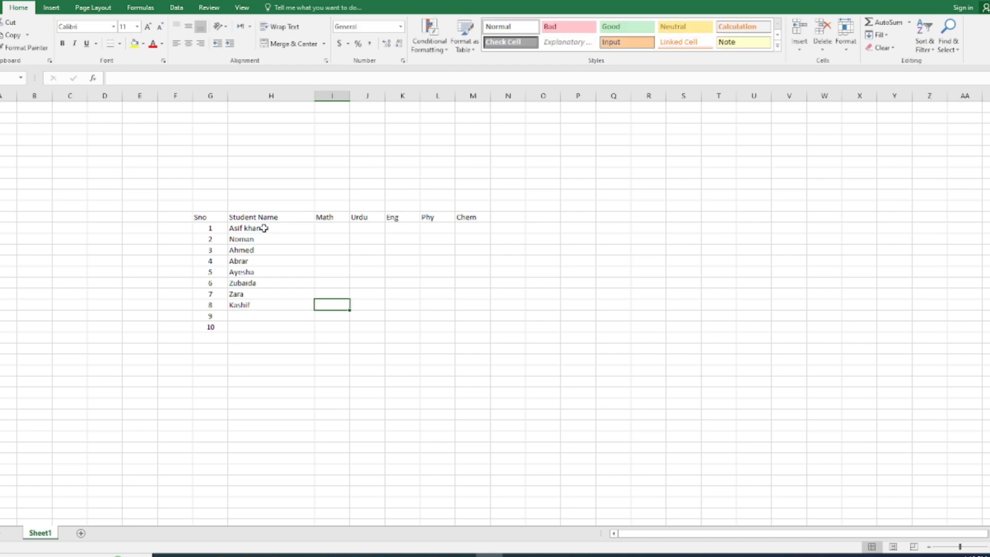
key("Left")
key("Down")
type("Kamra")
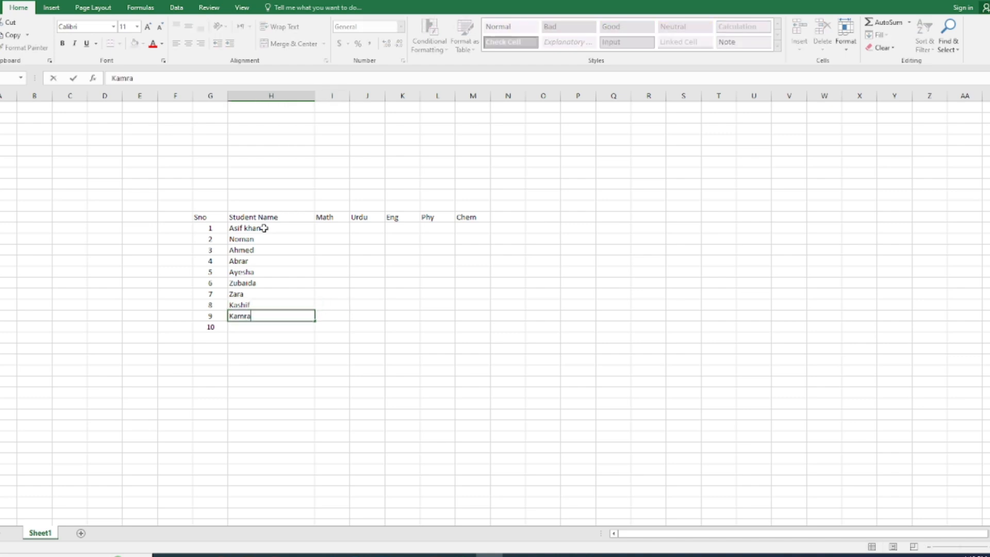
key("Return")
type("K")
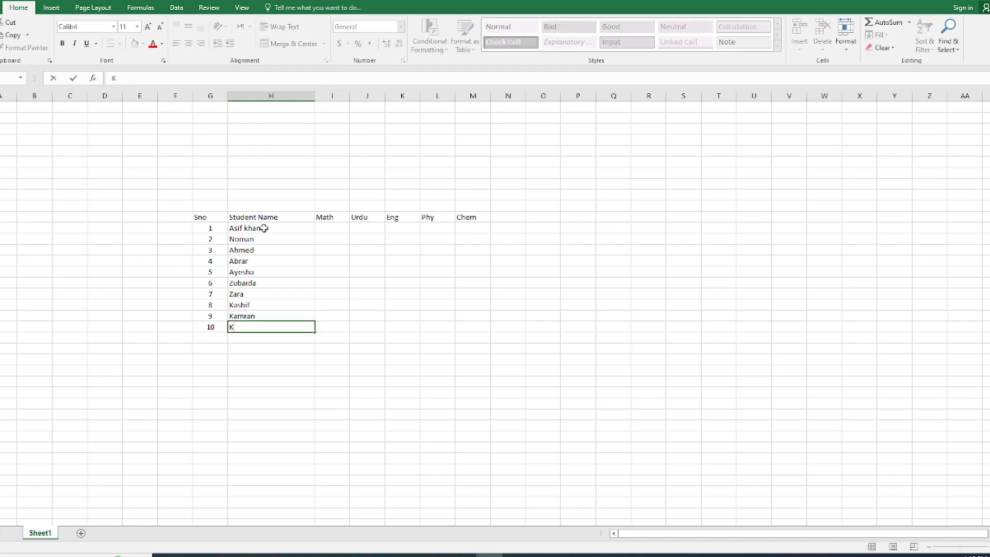
key("Tab")
key("Up")
key("Up")
key("Up")
key("Up")
key("Up")
key("Up")
key("Up")
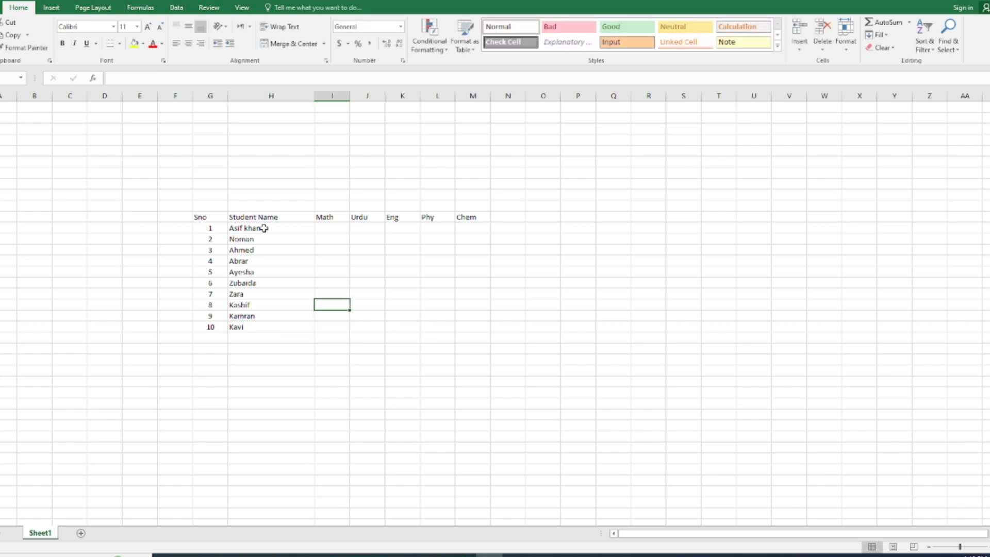
Step: Enter Math marks 45, 84, 74, 41 and 58 for the first five students
key("Up")
key("Up")
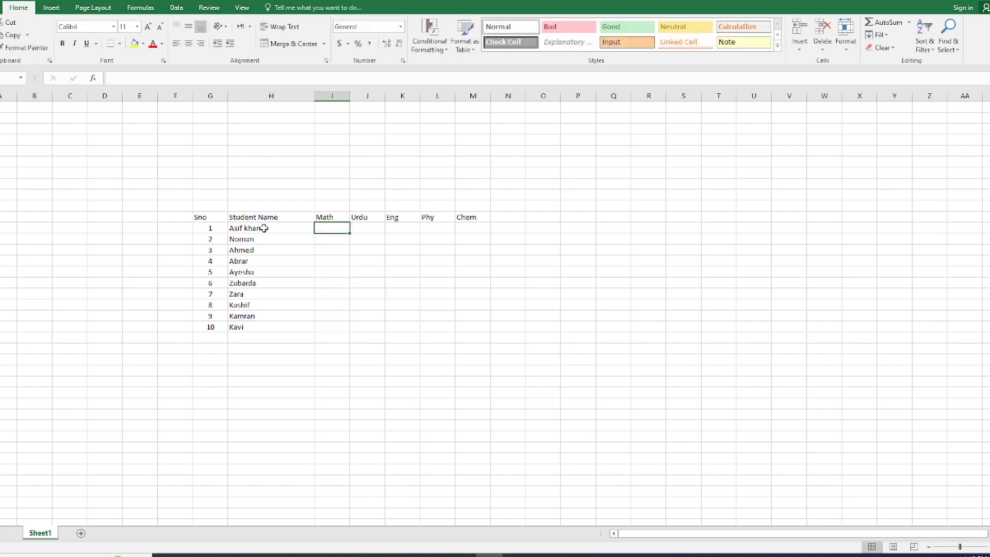
type("45")
key("Return")
type("84")
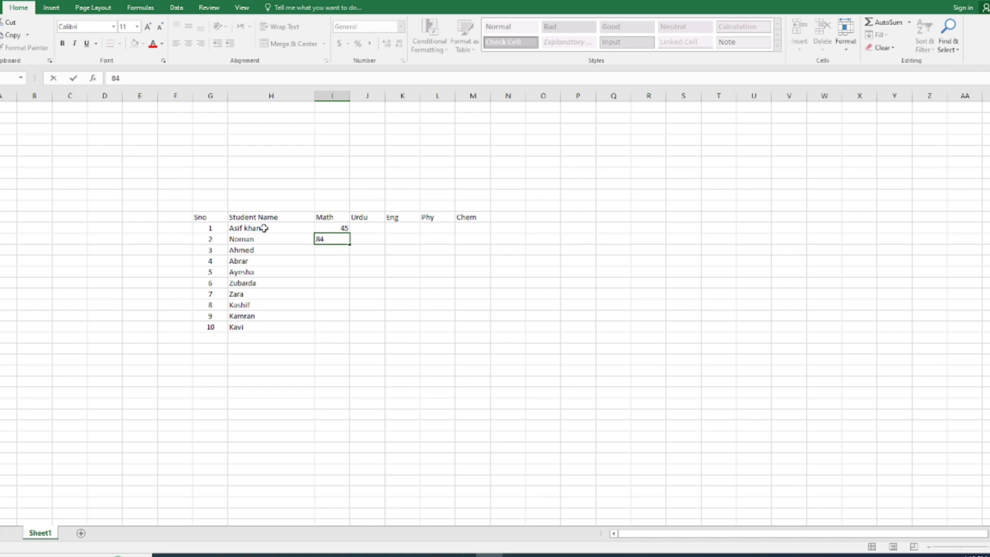
key("Return")
type("74")
key("Return")
type("41")
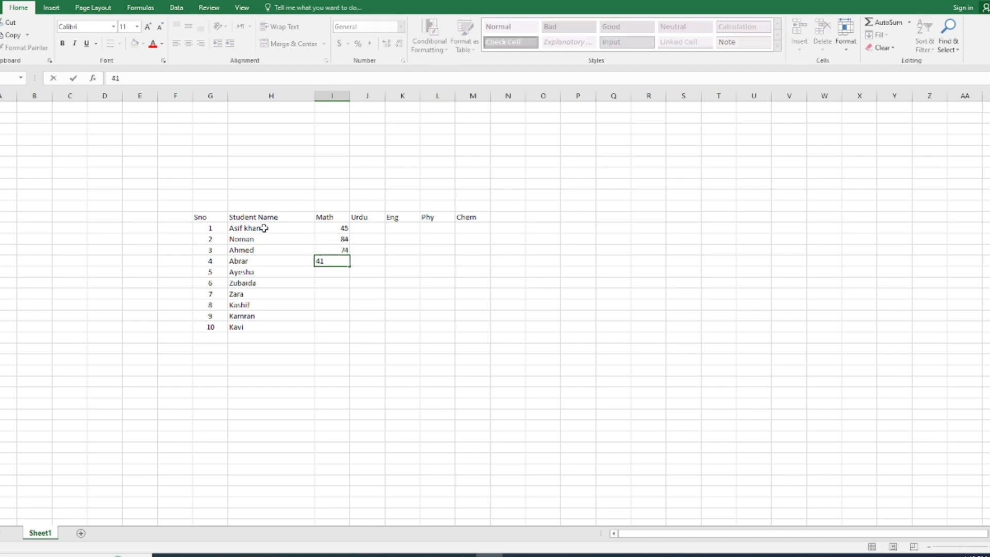
key("Return")
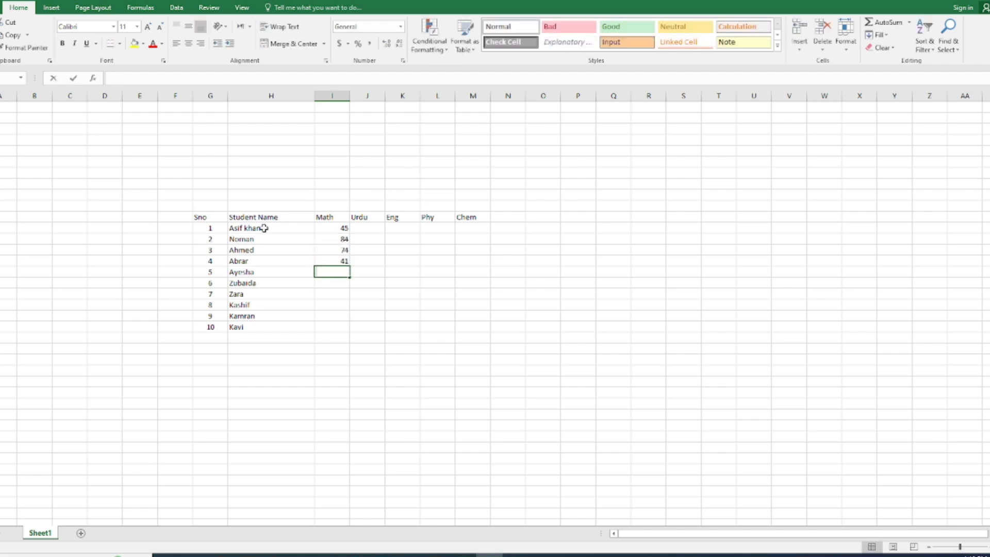
type("58")
key("Return")
Step: Enter Math marks 74, 16, 24, 54 and 87 for the last five students
type("74")
key("Return")
type("1")
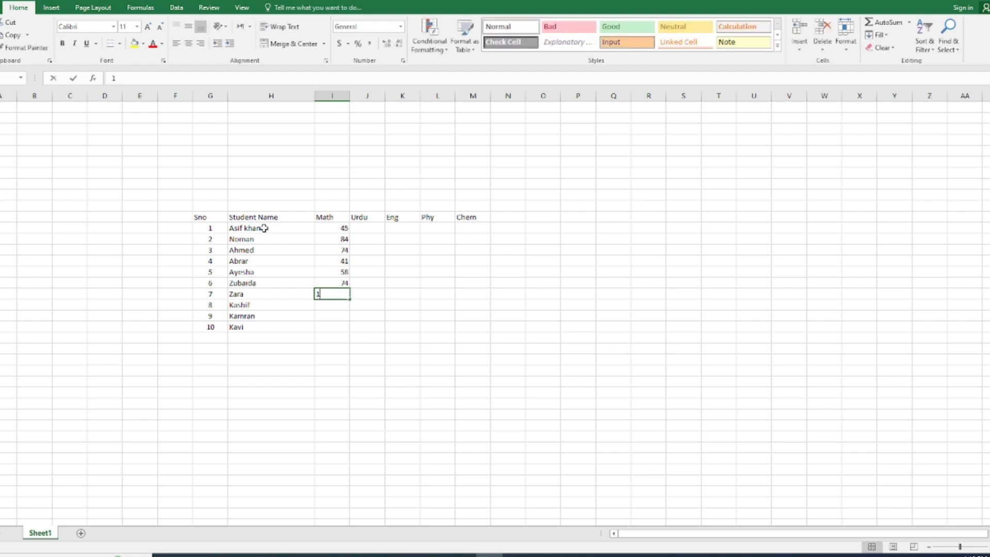
type("6")
key("Return")
type("24")
key("Return")
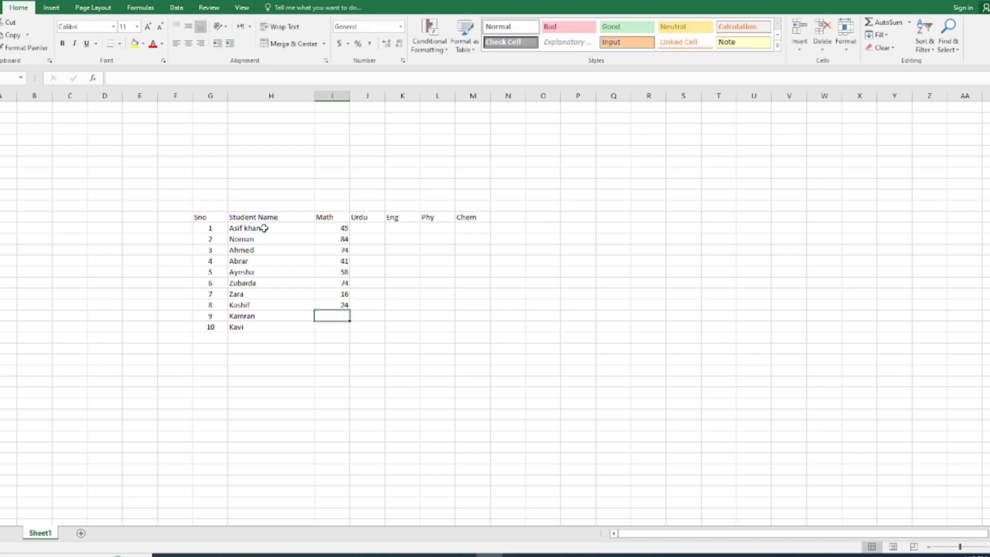
type("54")
key("Return")
type("87")
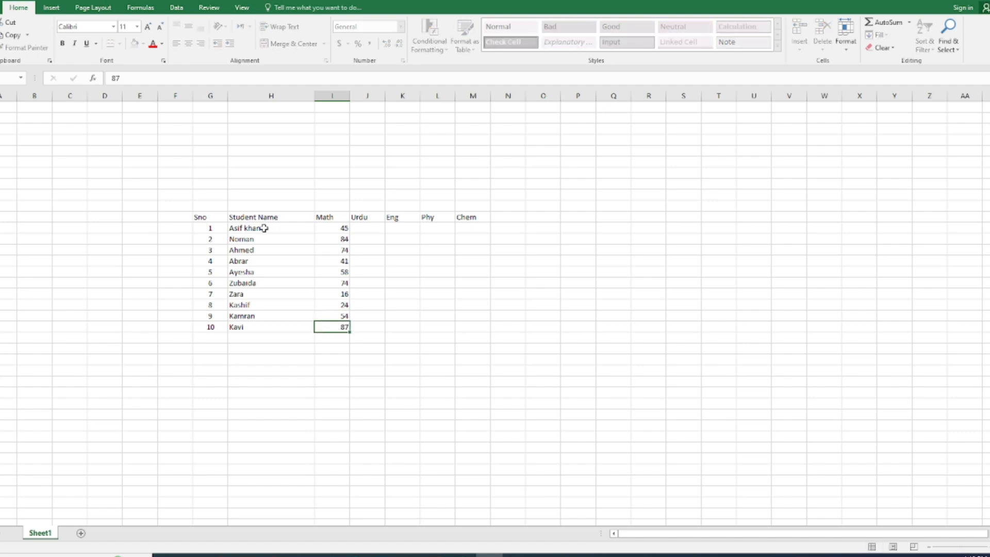
key("Tab")
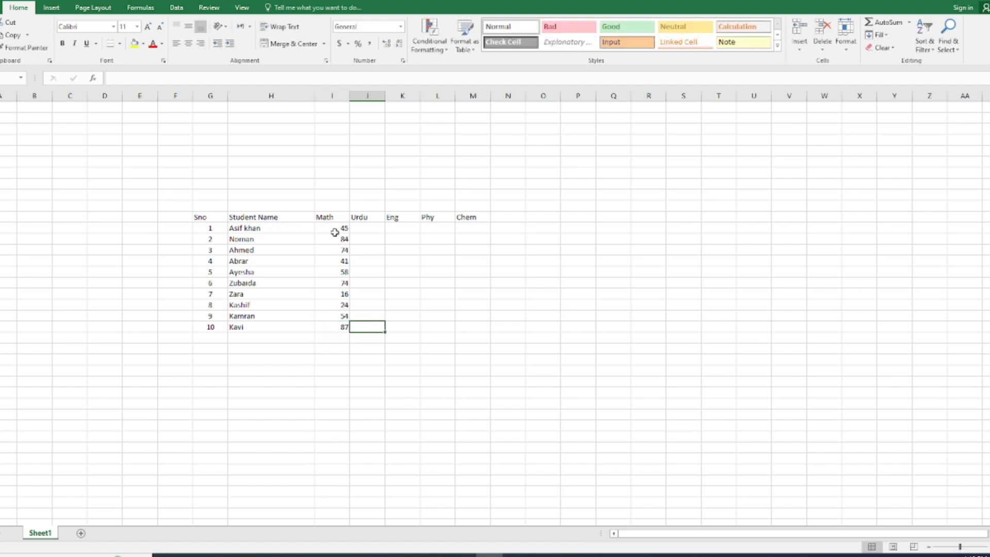
Step: Copy the Math marks across Urdu, Eng and Phy, then change the second Urdu mark to 58
left_click_drag(335, 230, 447, 335)
left_click(367, 238)
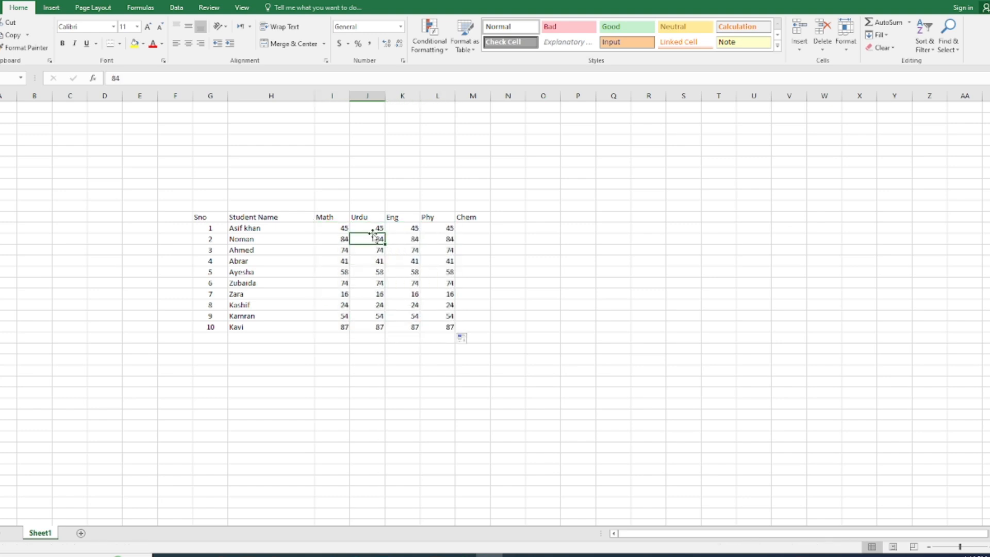
type("58")
key("Return")
key("Return")
key("Return")
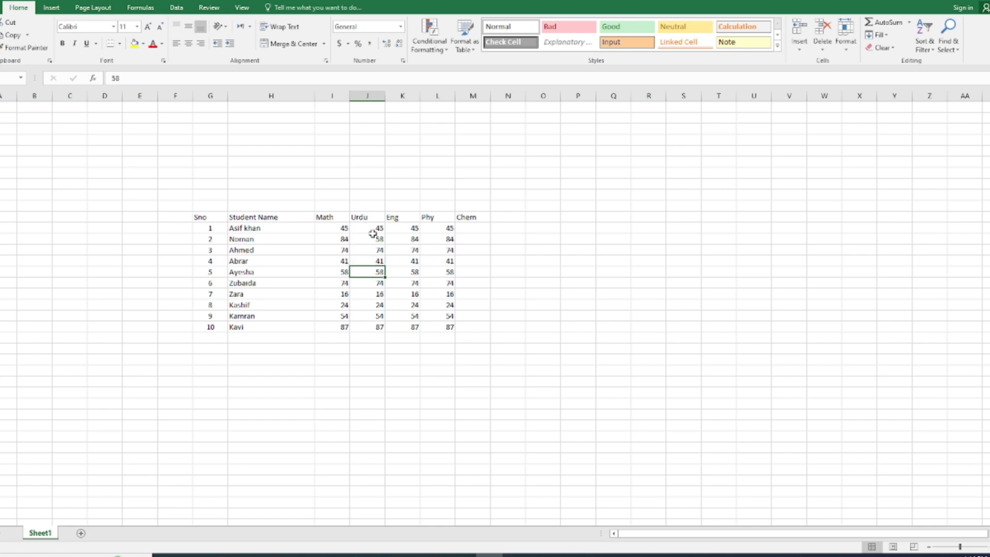
key("Up")
key("Up")
key("Up")
key("Up")
Step: Correct early marks: first student's Urdu and Phy to 65, third's Phy 45, fourth's Eng 25
type("65")
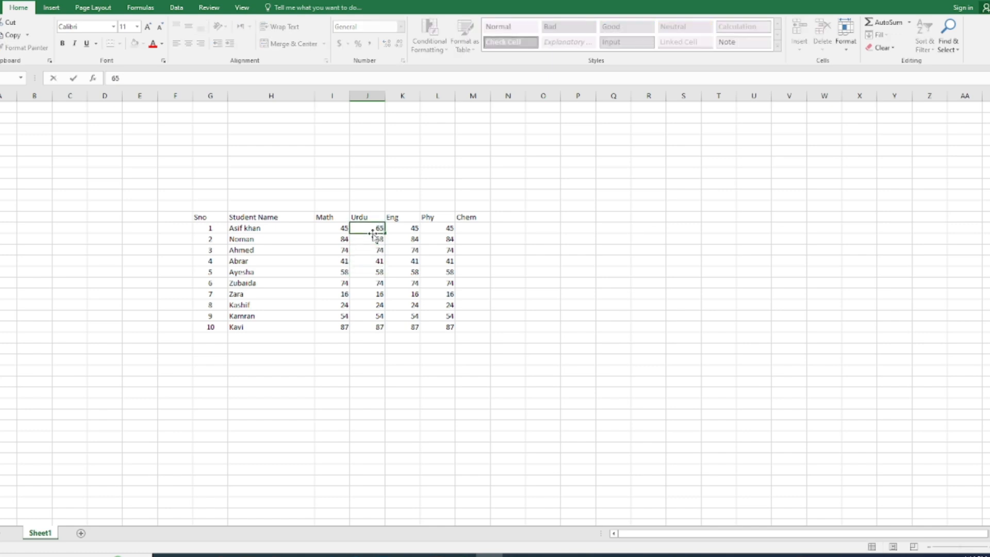
key("Right")
key("Right")
type("45")
key("Down")
key("Down")
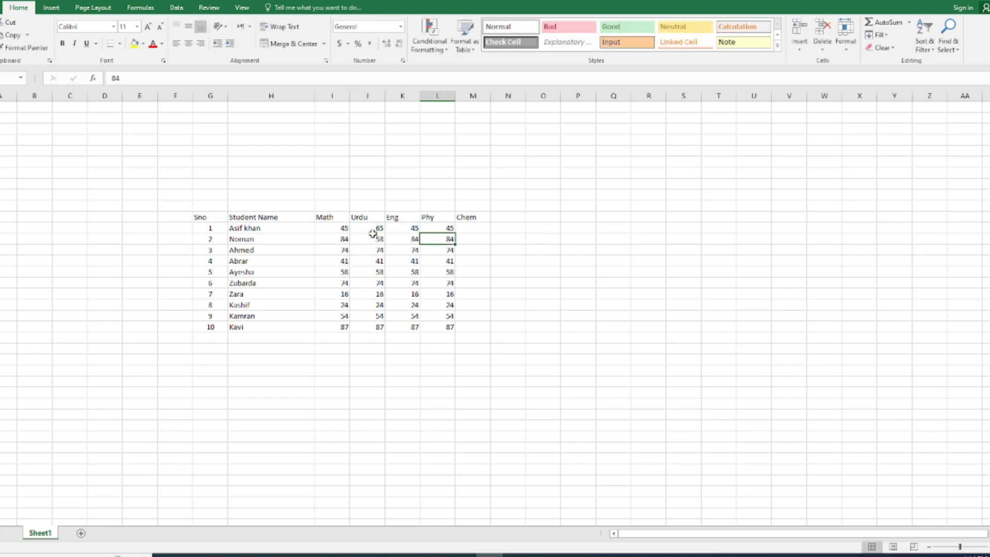
key("Up")
key("Up")
key("BackSpace")
type("6")
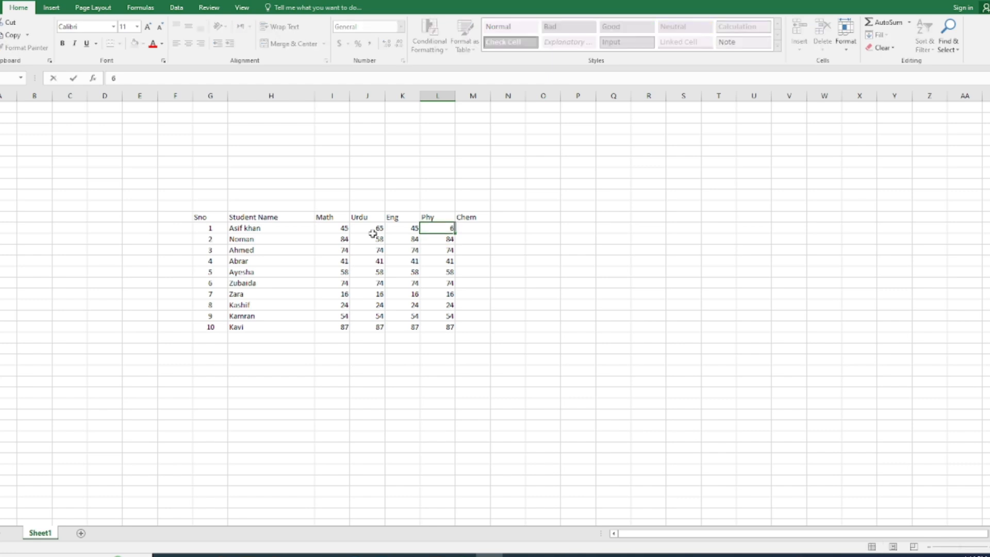
type("5")
key("Return")
key("Down")
key("Down")
key("Up")
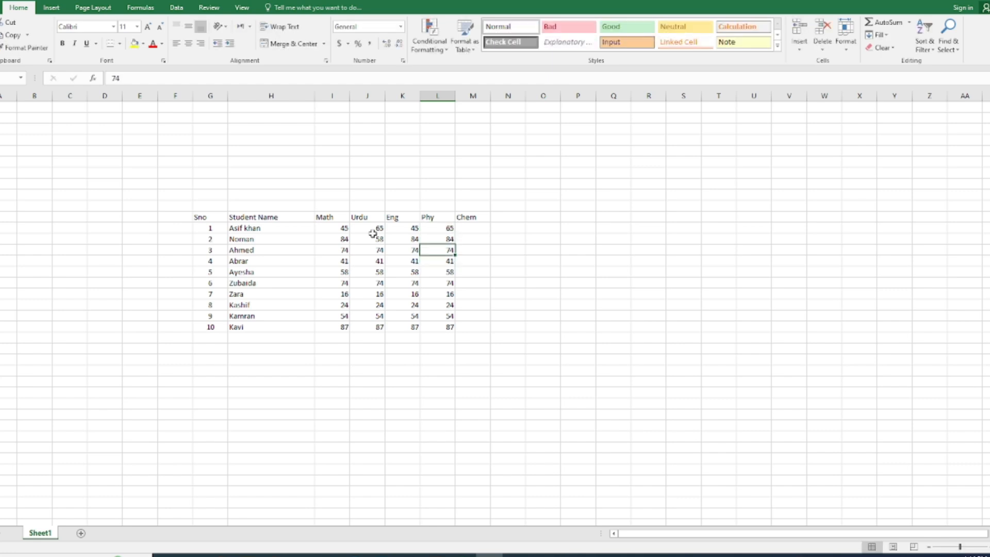
type("45")
key("Return")
key("Left")
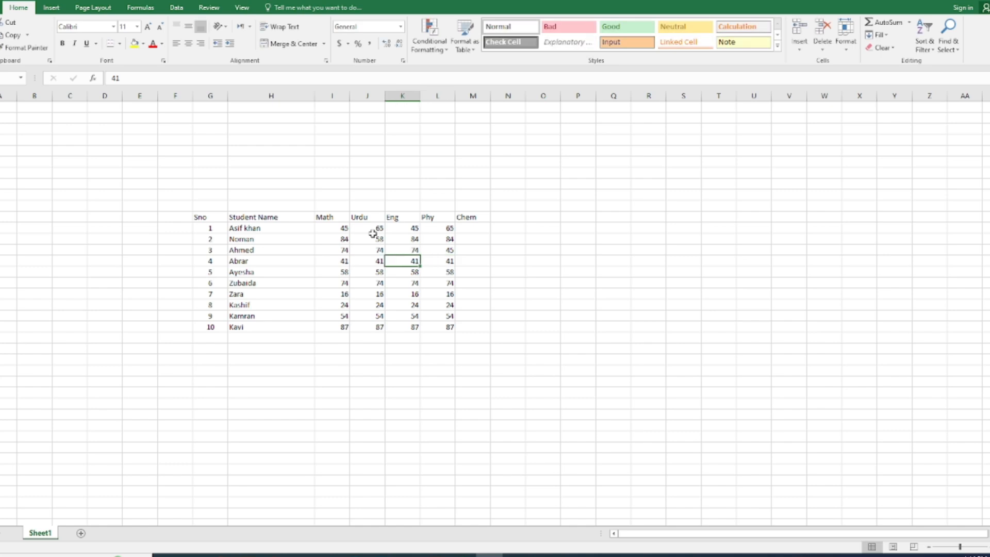
type("25")
key("Return")
Step: Revise Urdu marks to 54, 54, 22, 56 and 65, and Eng marks to 84 and 54
key("Left")
key("Down")
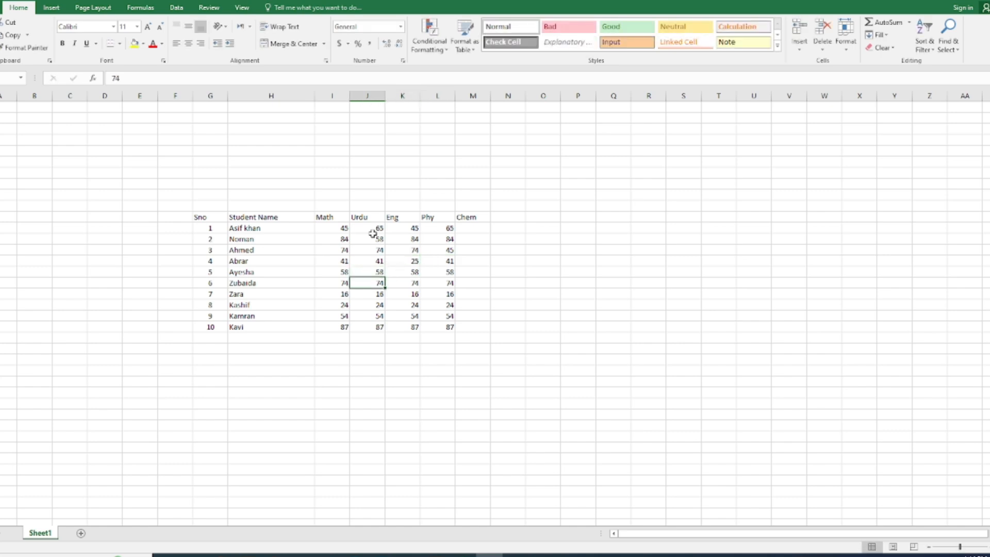
type("54")
key("Up")
type("54")
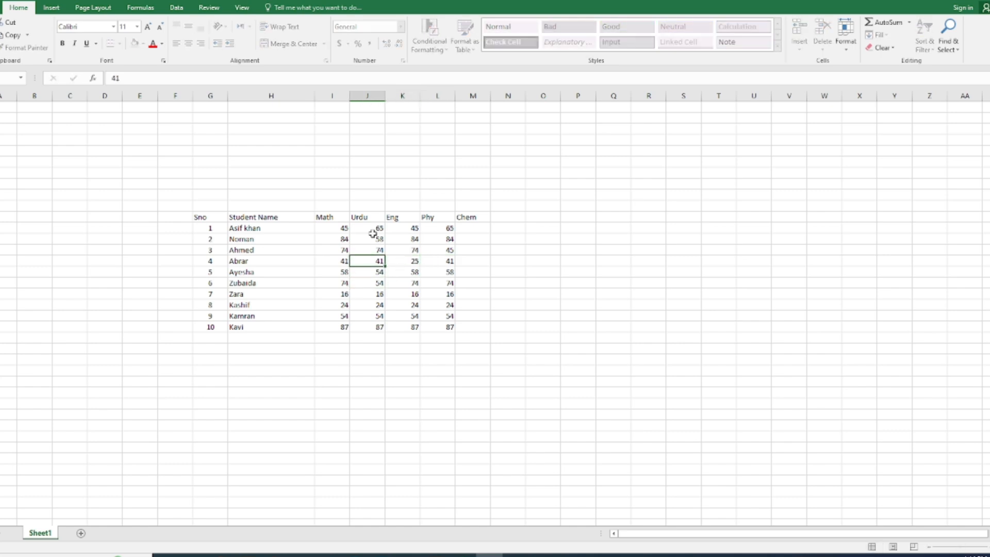
key("Up")
key("Up")
key("Up")
key("Down")
type("22")
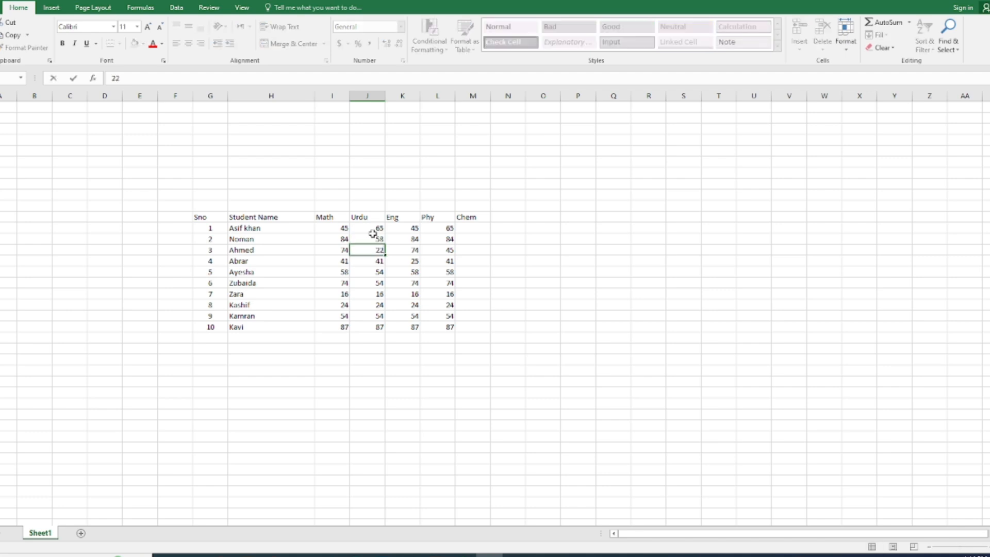
key("Return")
key("Down")
key("Down")
key("Down")
key("Down")
type("5")
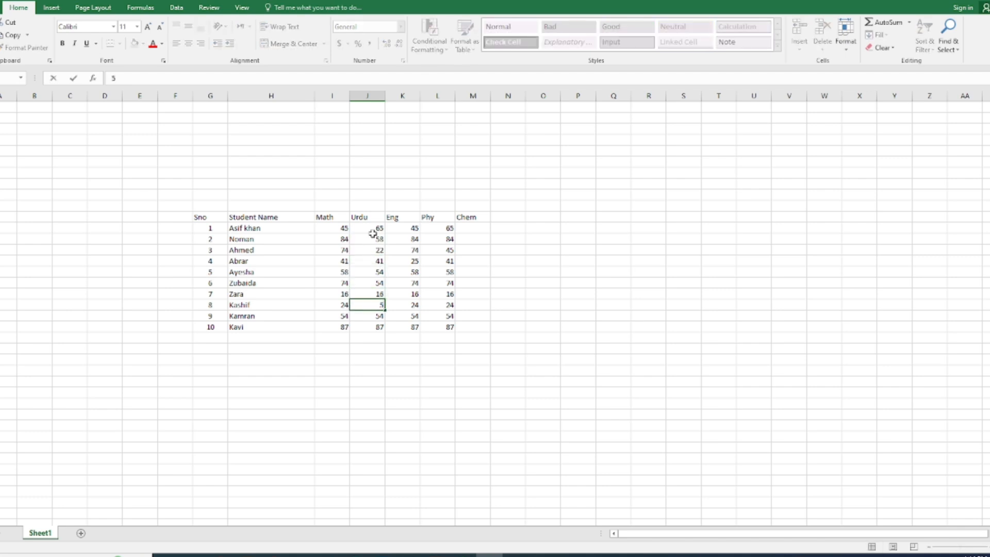
key("Return")
key("Down")
key("Down")
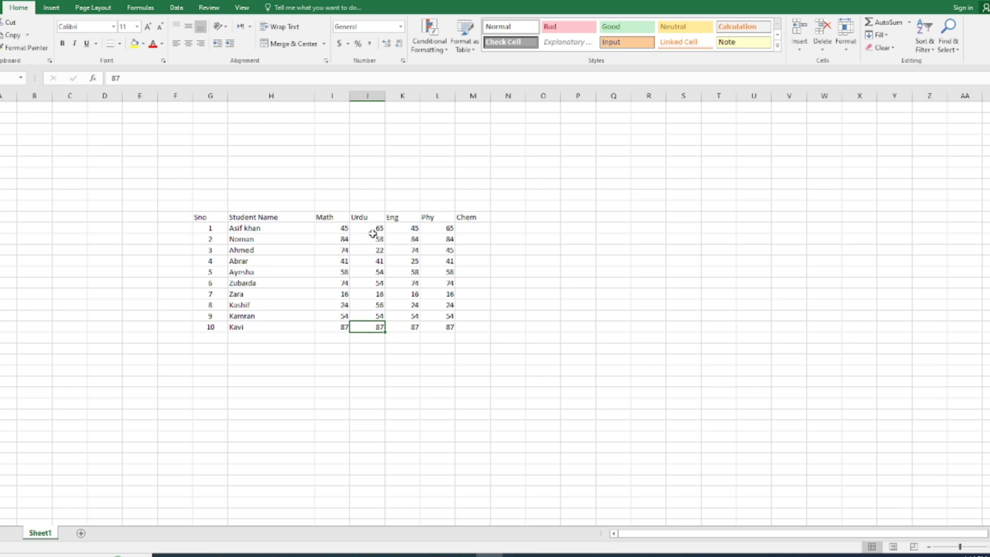
type("65")
key("Right")
type("84")
key("Up")
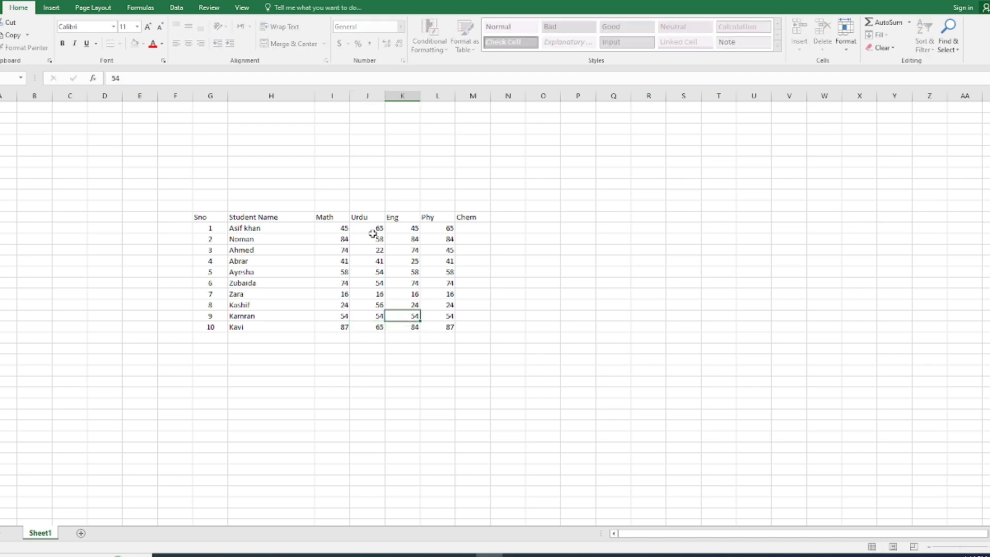
key("Up")
key("Up")
type("5")
key("Up")
key("Up")
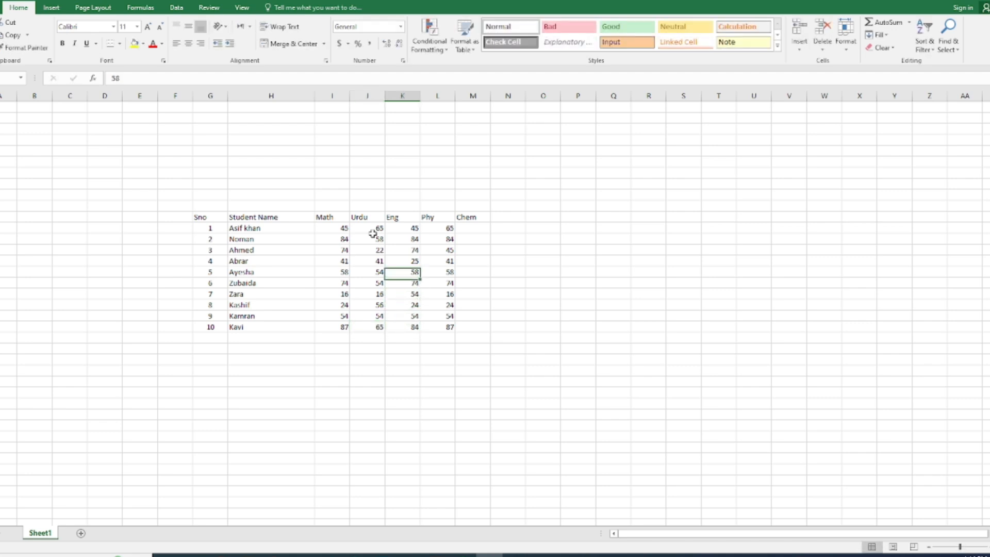
key("Right")
key("Down")
key("Down")
key("Down")
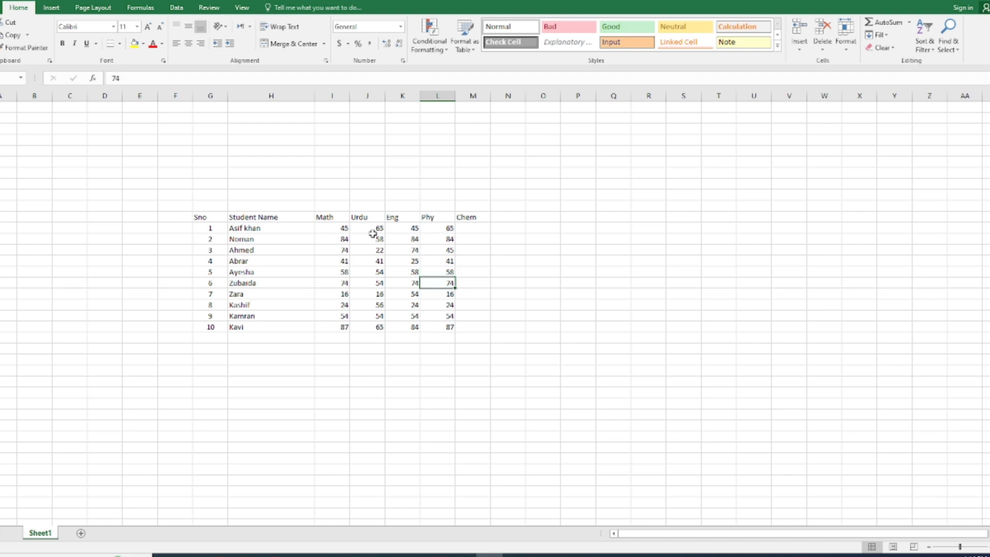
key("Up")
key("Up")
key("Up")
key("Up")
key("Left")
key("Up")
key("Up")
key("Up")
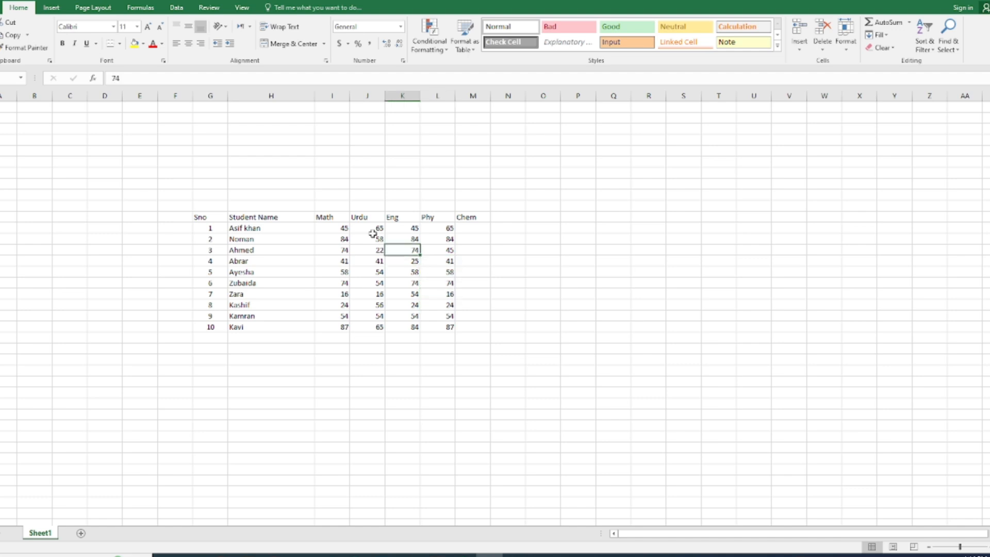
Step: Enter the Chem marks 84, 74, 54, 25, 65, 54, 95, 54, 15 and 25
left_click(540, 282)
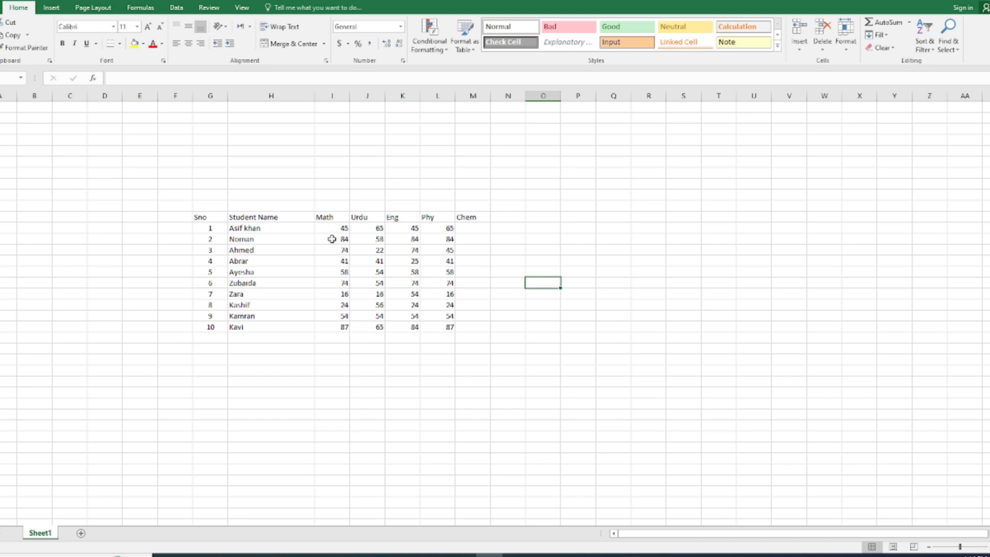
left_click_drag(326, 227, 453, 308)
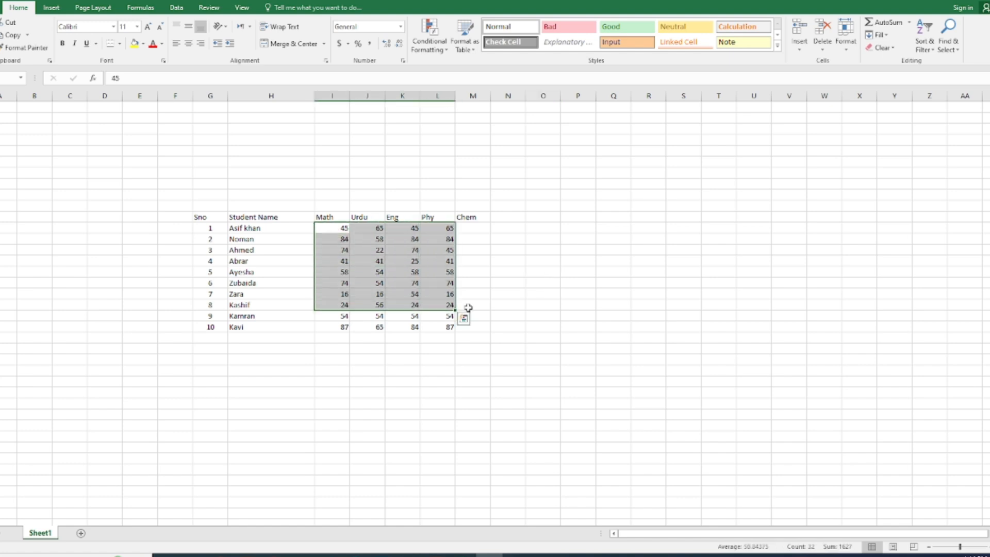
left_click(467, 306)
left_click(474, 229)
type("84")
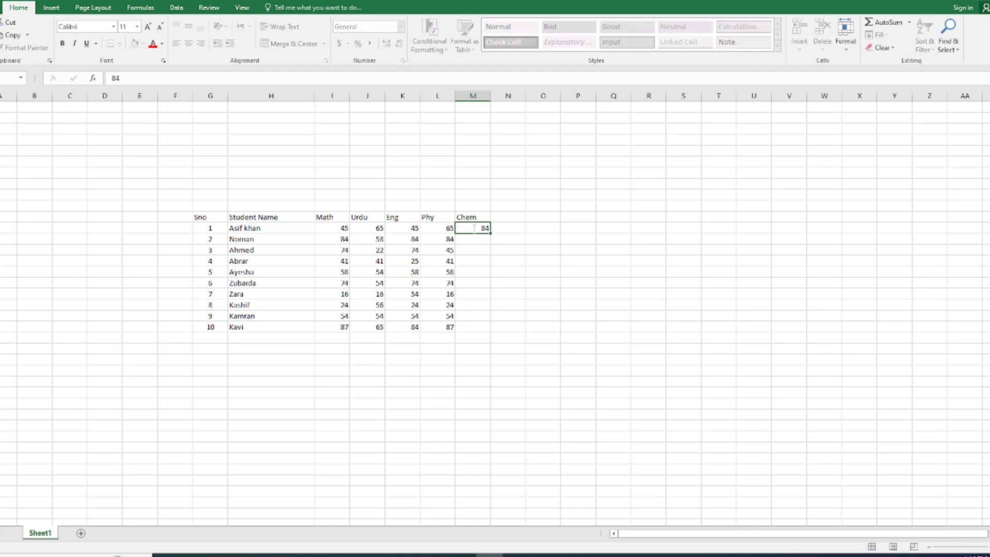
key("Return")
type("74")
key("Return")
type("54")
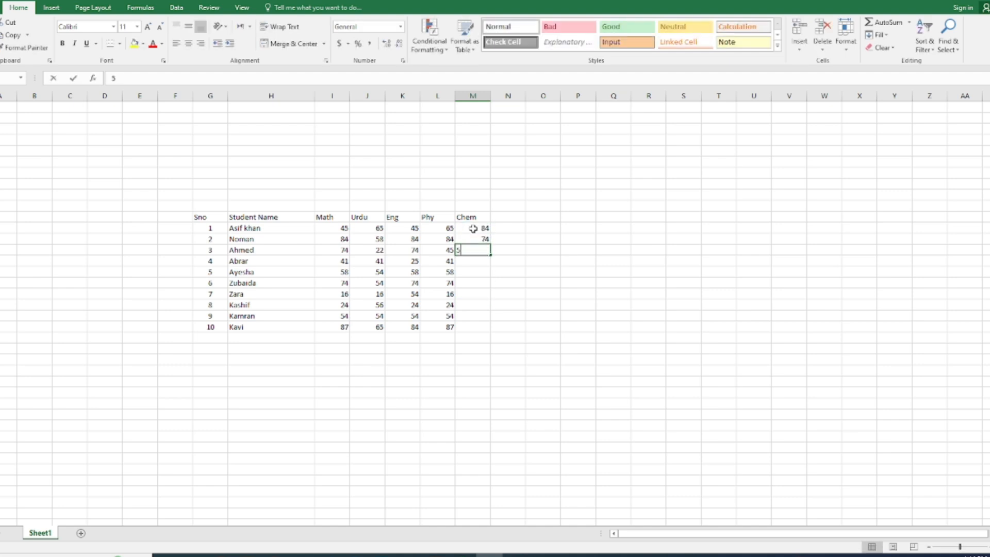
key("Return")
type("25")
key("Return")
type("65")
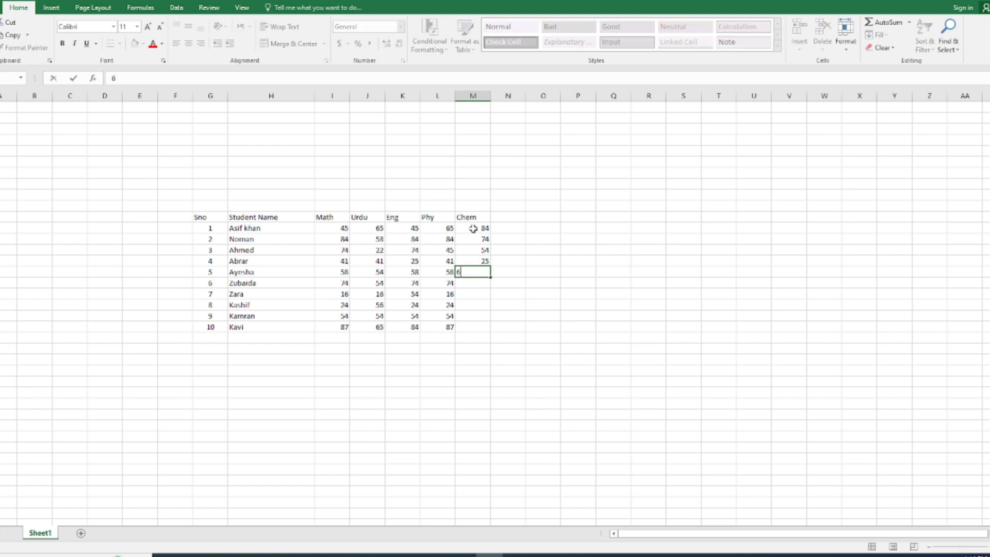
key("Return")
type("54")
key("Return")
type("95")
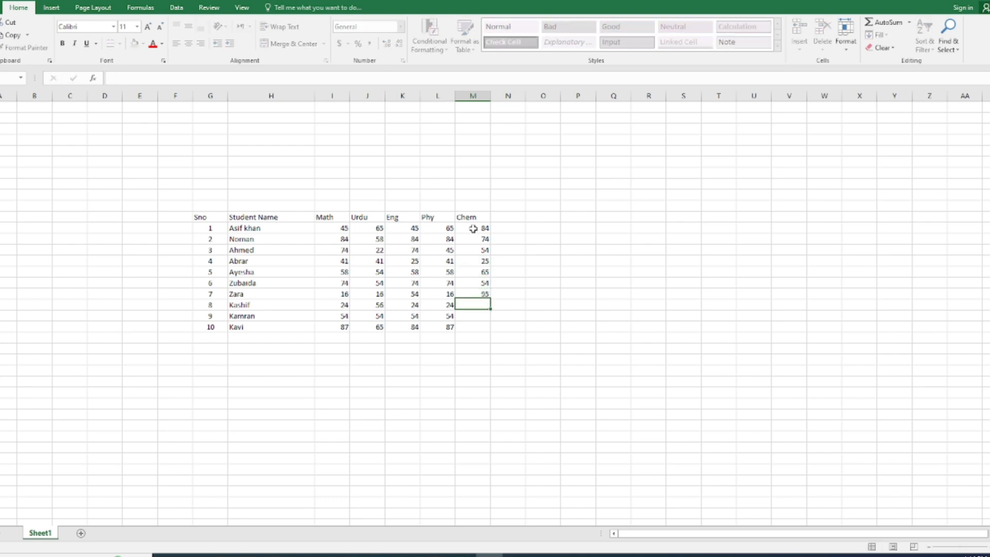
key("Return")
type("54")
key("Return")
type("15")
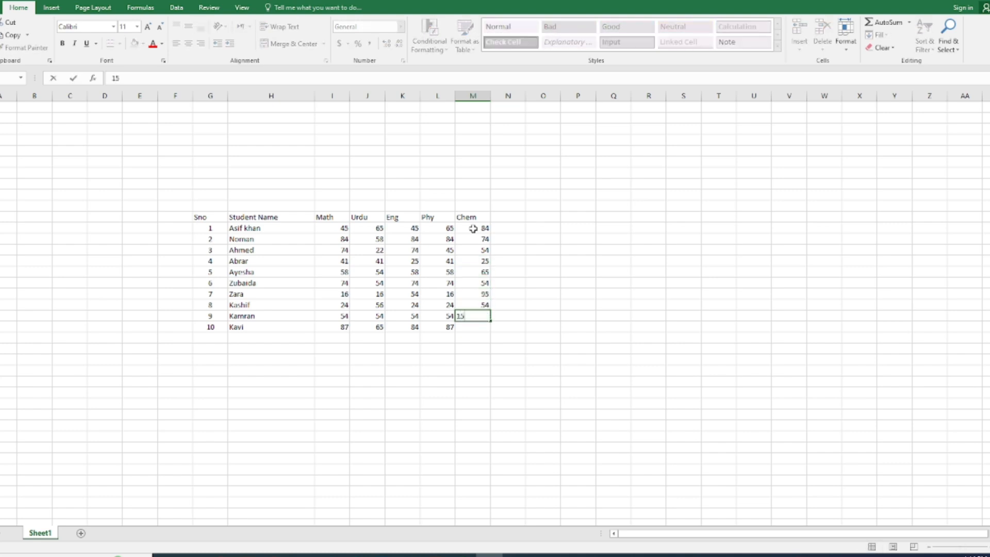
key("Return")
type("25")
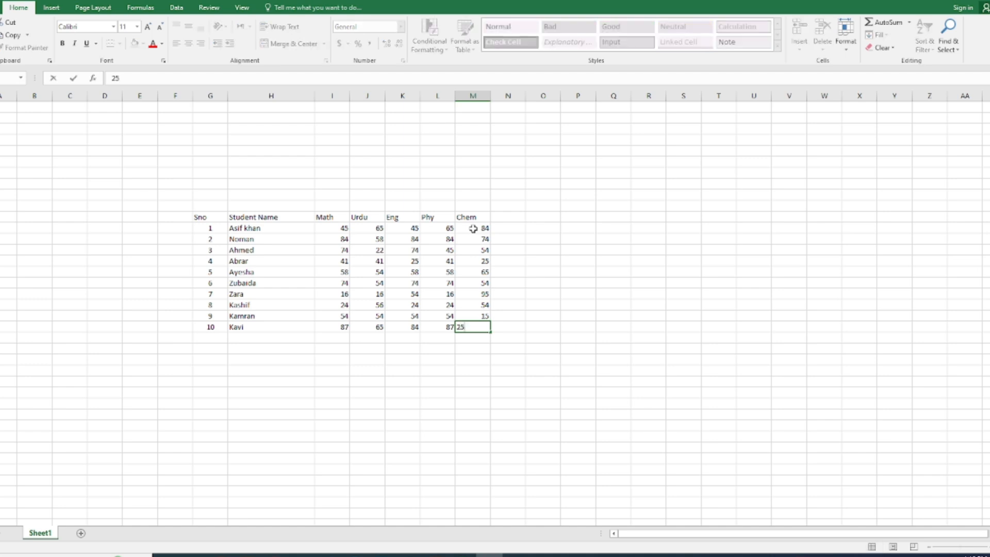
left_click(442, 327)
Step: Highlight marks greater than 90 with Green Fill with Dark Green Text
left_click_drag(334, 230, 482, 328)
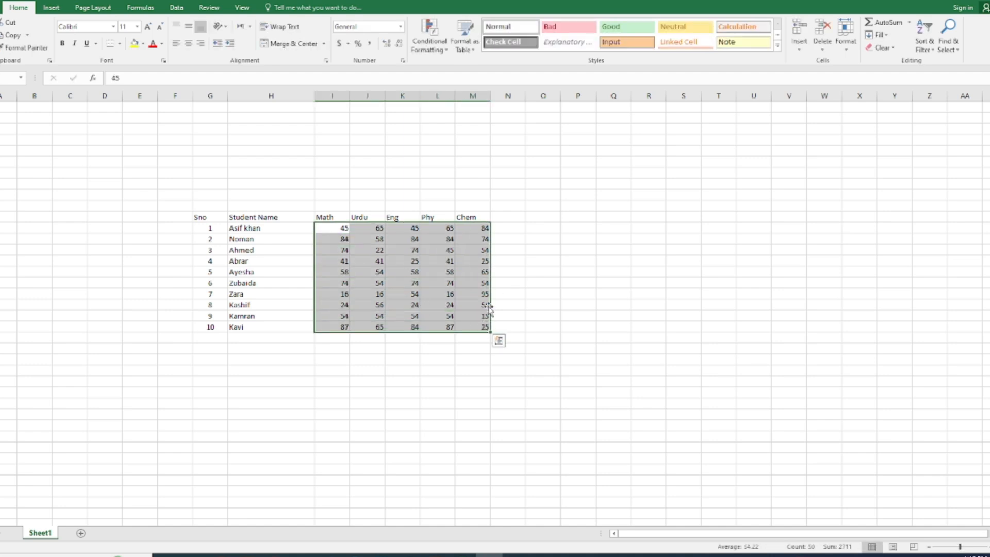
left_click(417, 49)
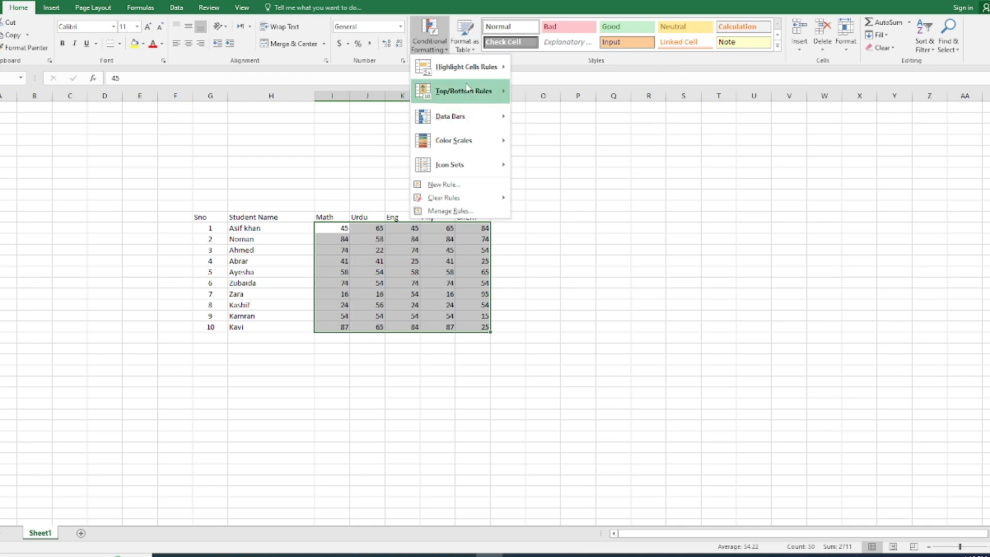
mouse_move(466, 63)
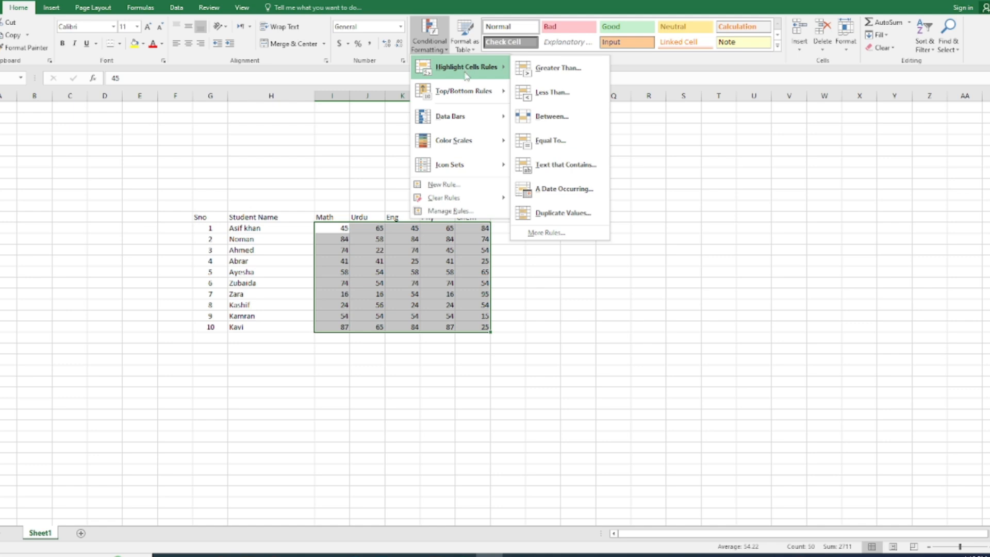
left_click(540, 78)
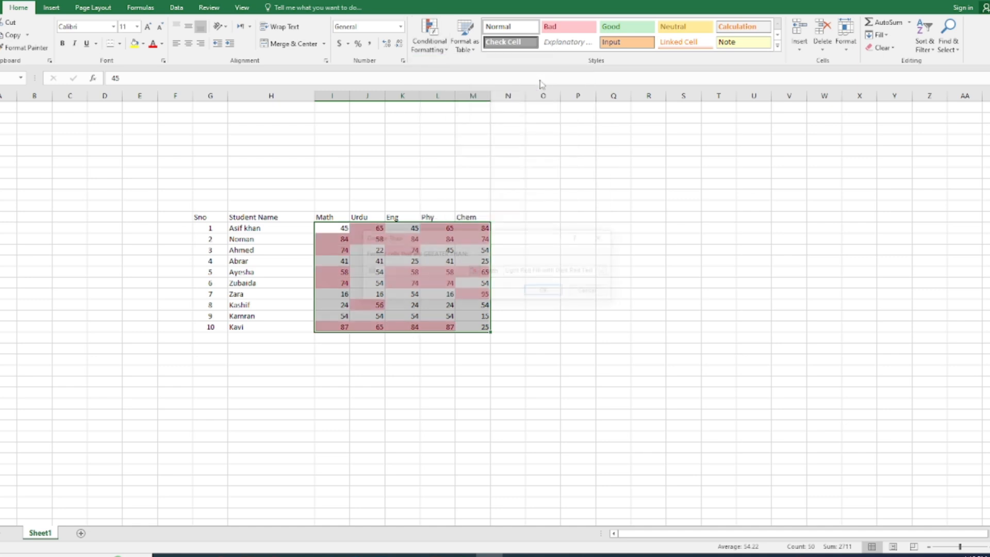
left_click_drag(471, 232, 619, 223)
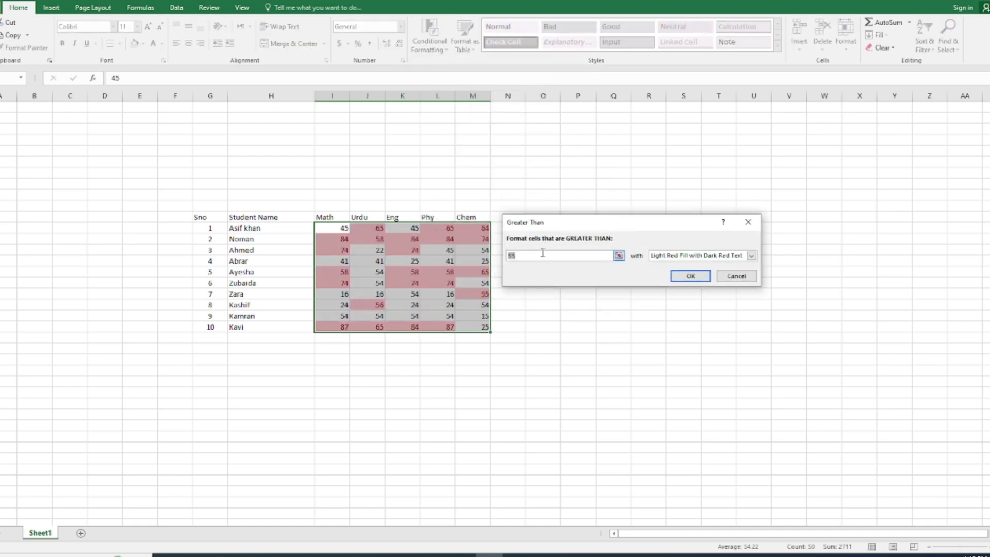
type("90")
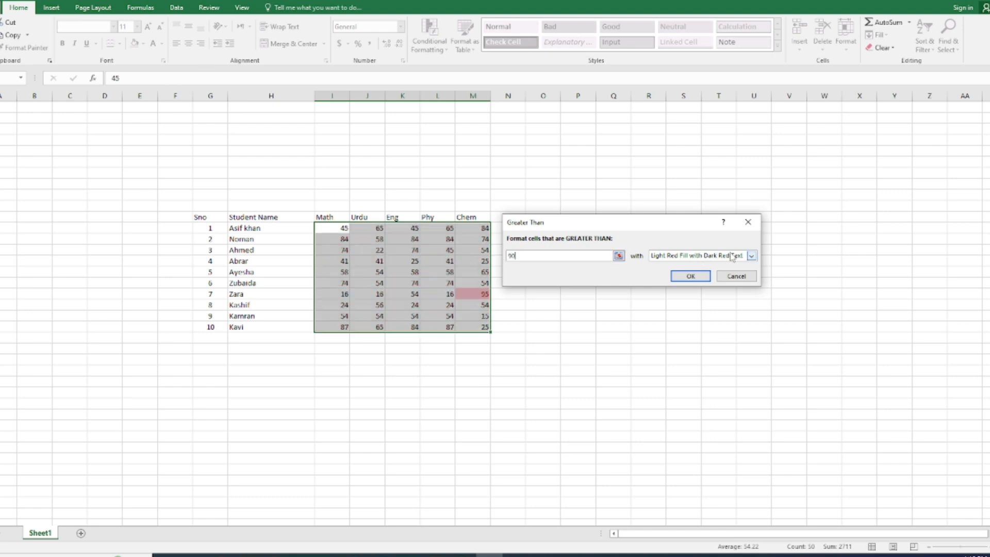
left_click(751, 256)
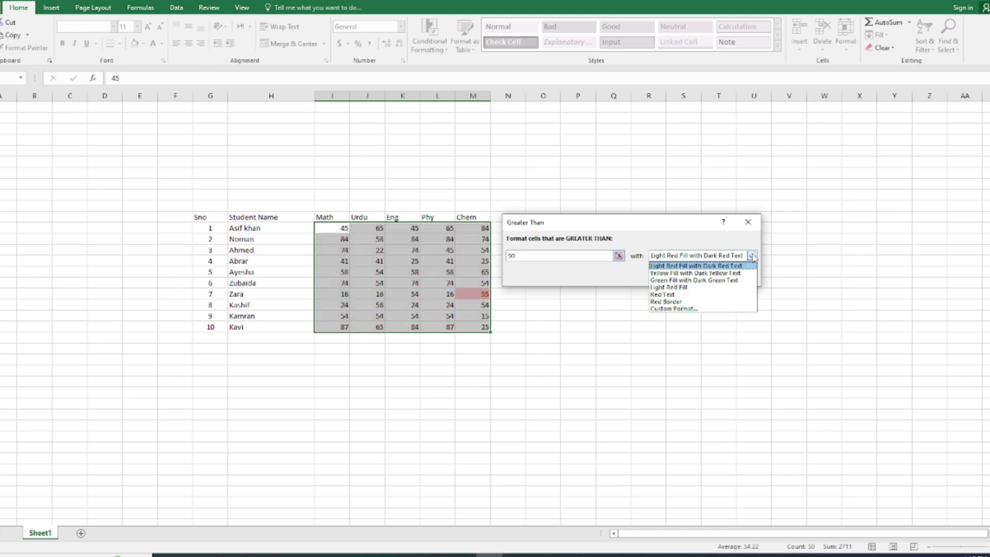
left_click(696, 280)
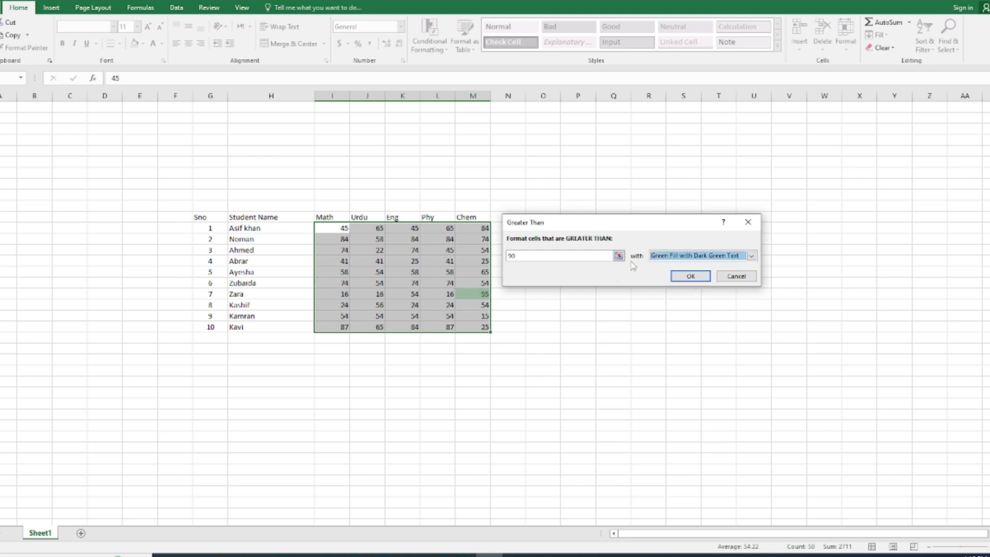
left_click(690, 276)
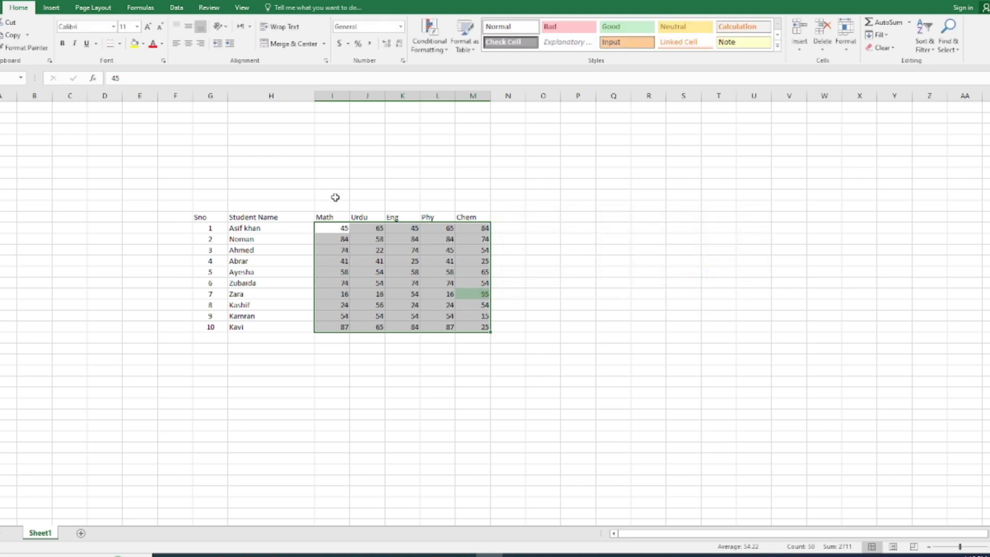
Step: Change the second student's Math mark from 84 to 95
left_click(471, 347)
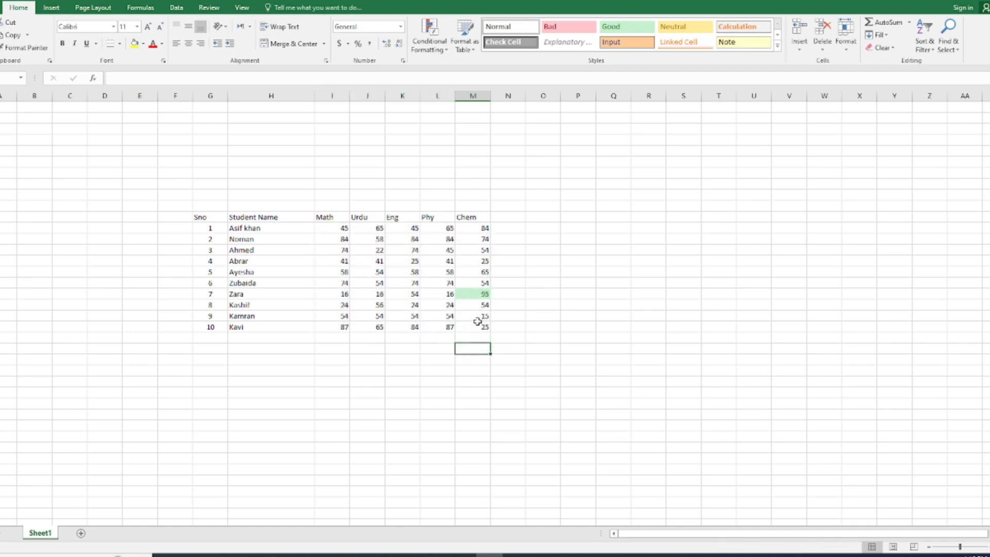
left_click(344, 239)
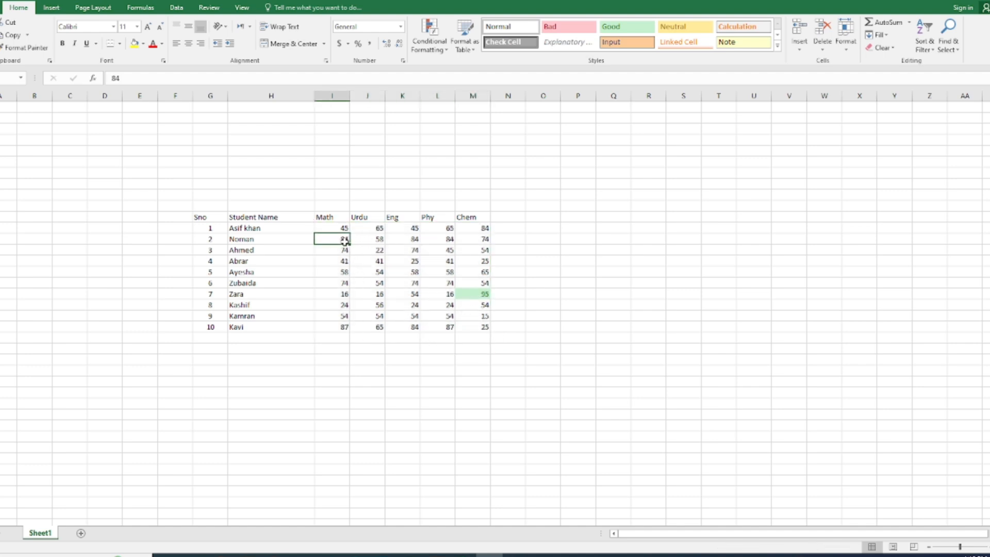
key("BackSpace")
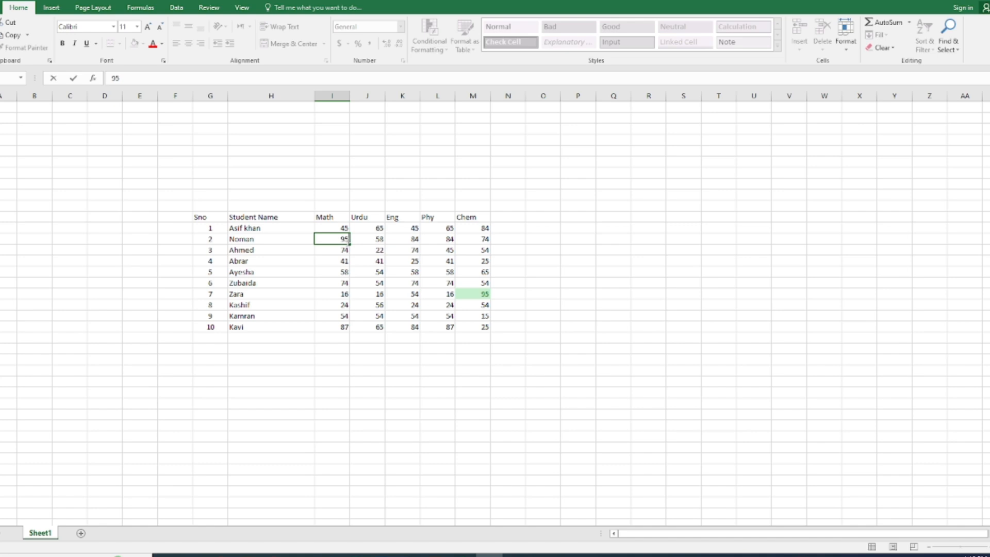
key("Return")
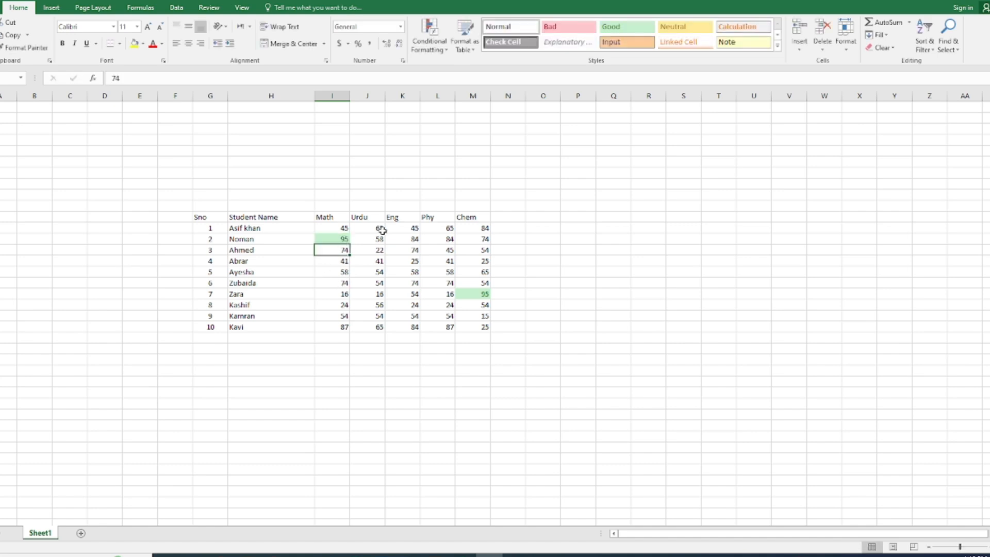
Step: Add a Less Than 50 rule using Light Red Fill with Dark Red Text to all marks
left_click_drag(338, 228, 467, 330)
left_click(429, 36)
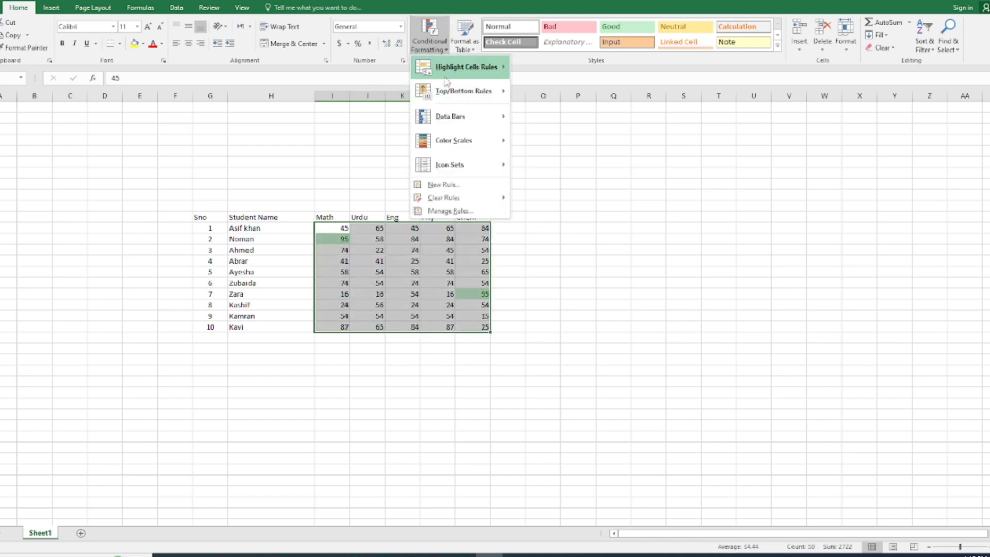
mouse_move(448, 79)
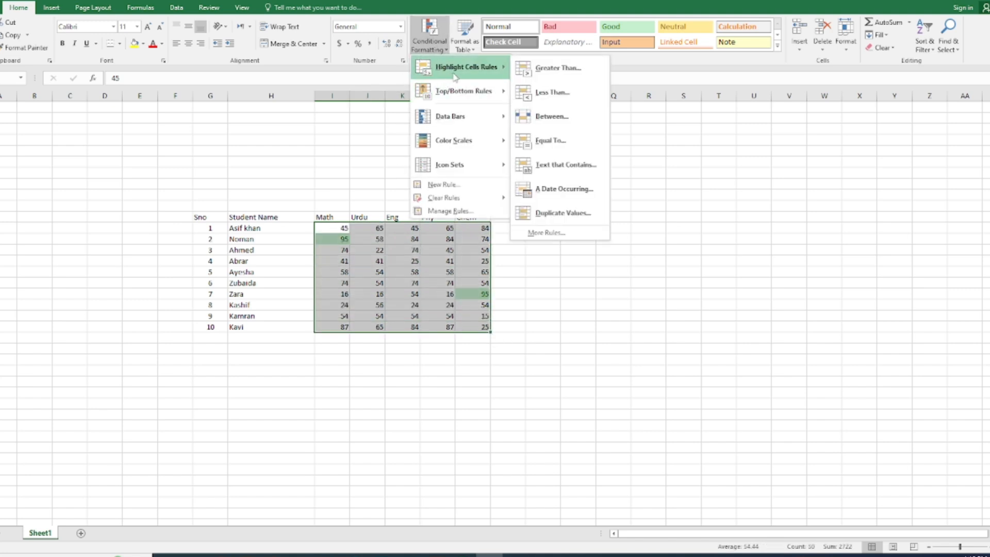
left_click(560, 96)
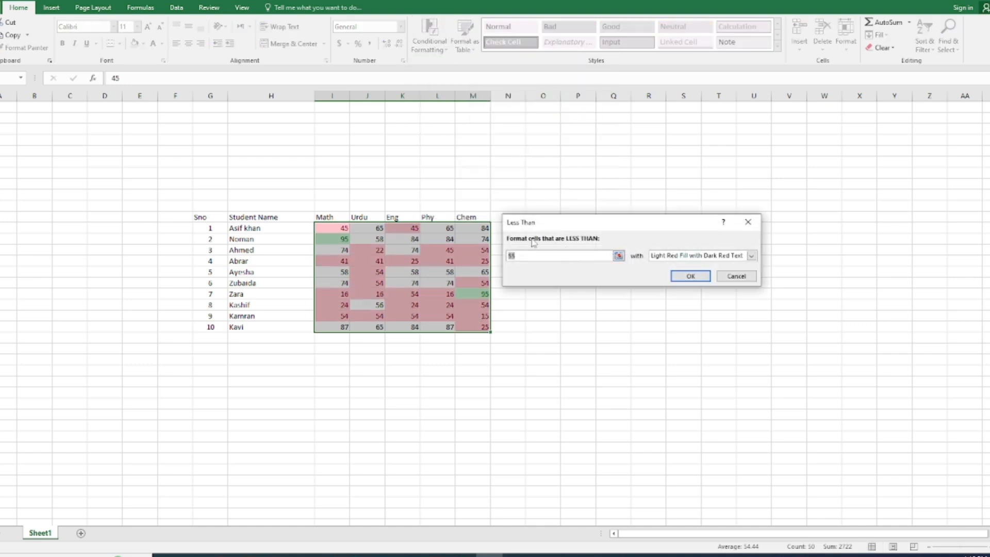
type("50")
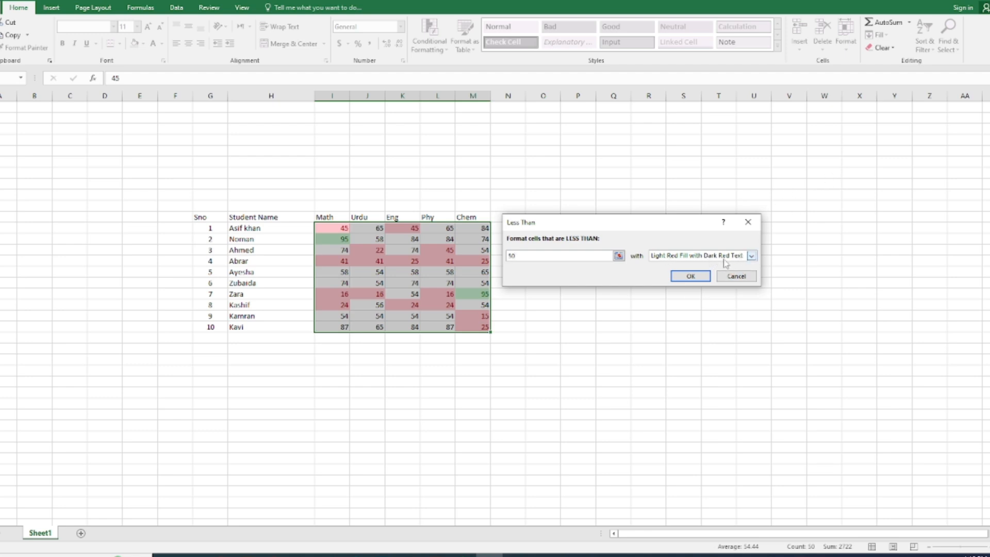
left_click(701, 277)
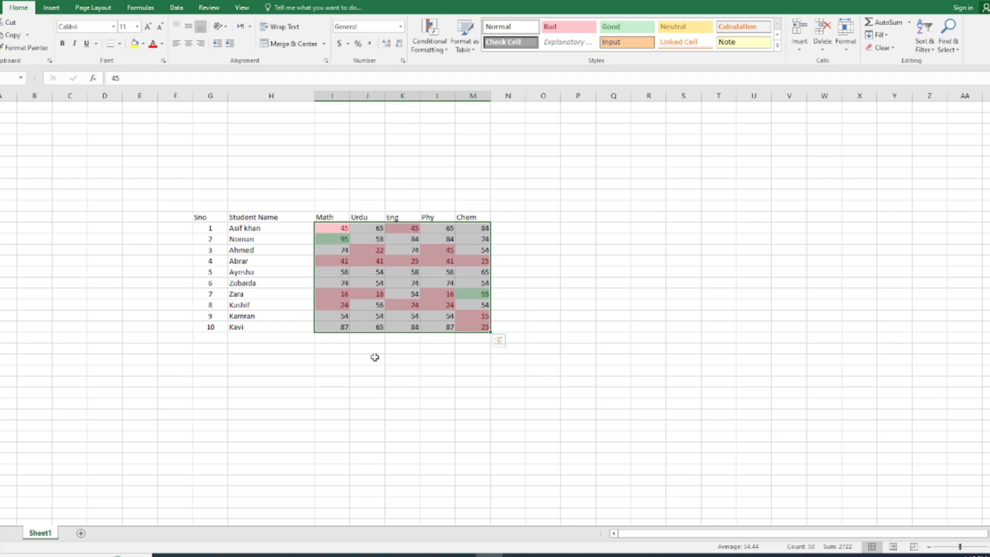
left_click(529, 328)
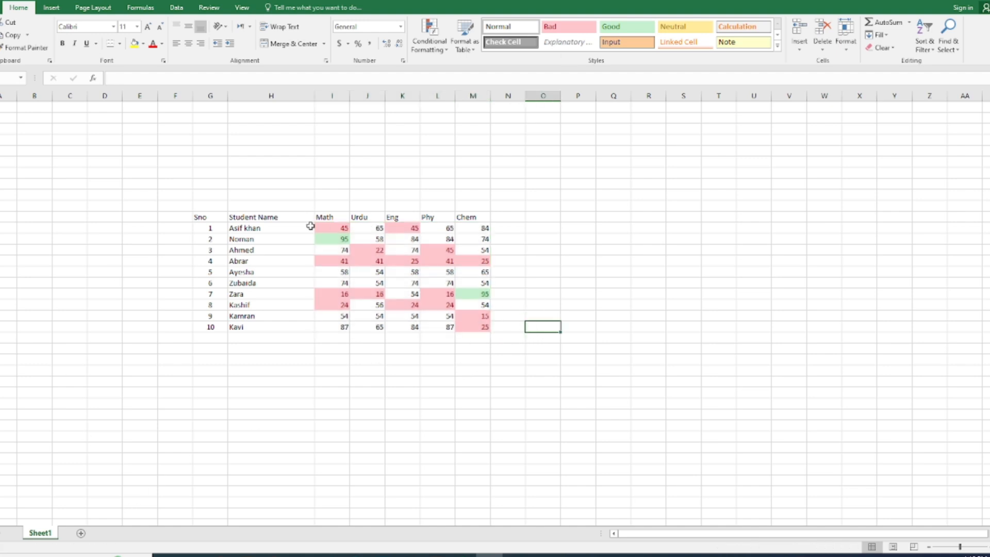
left_click_drag(333, 227, 473, 320)
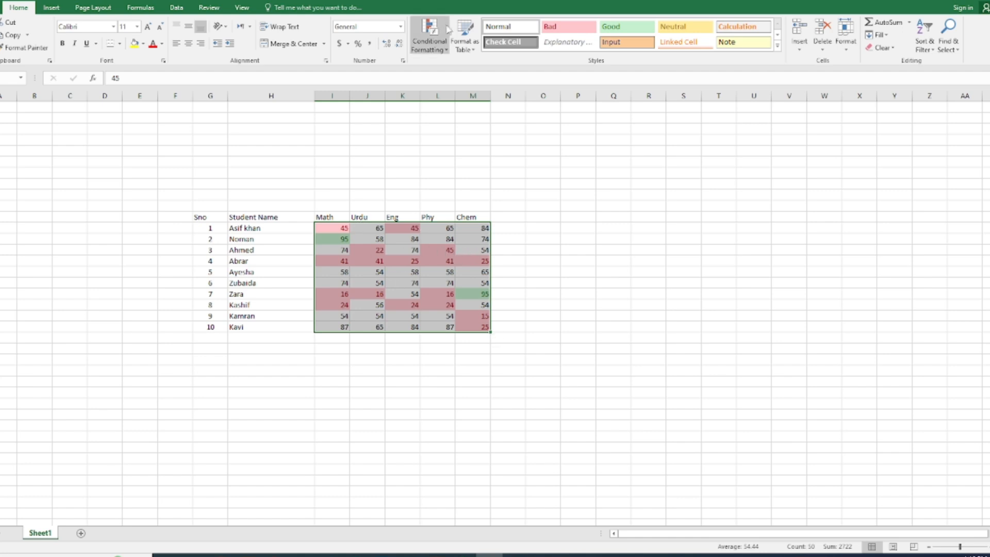
Step: Clear the existing highlighting rules from the marks
left_click(439, 50)
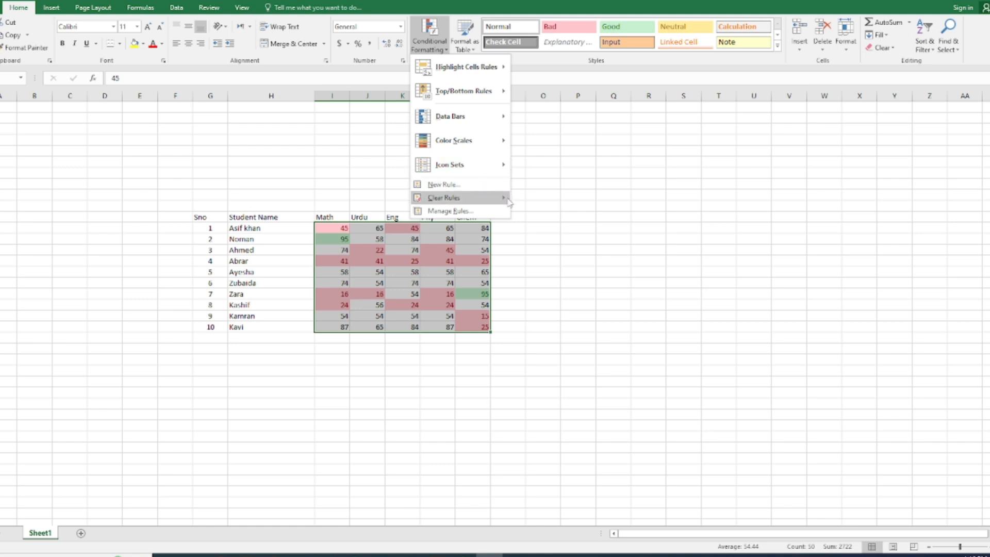
mouse_move(442, 201)
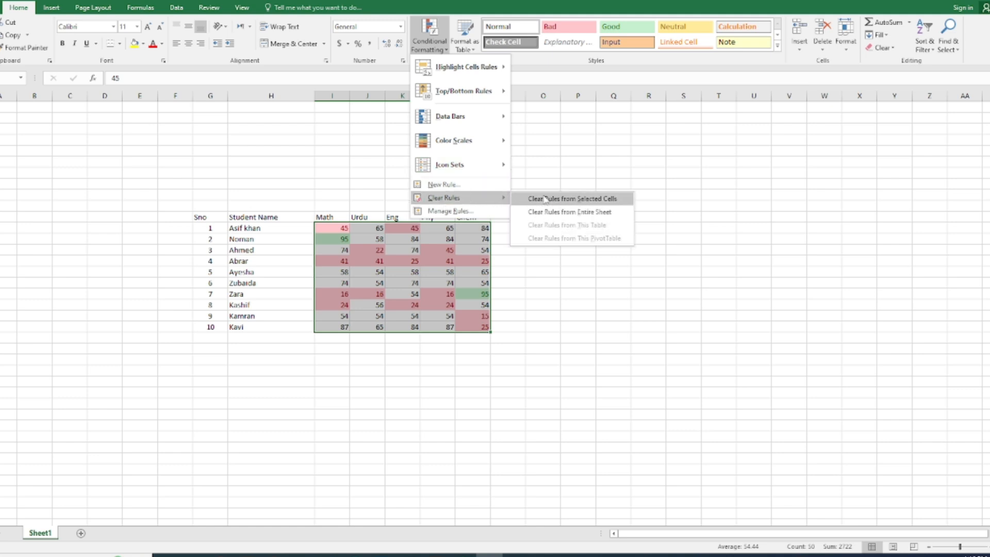
left_click(576, 201)
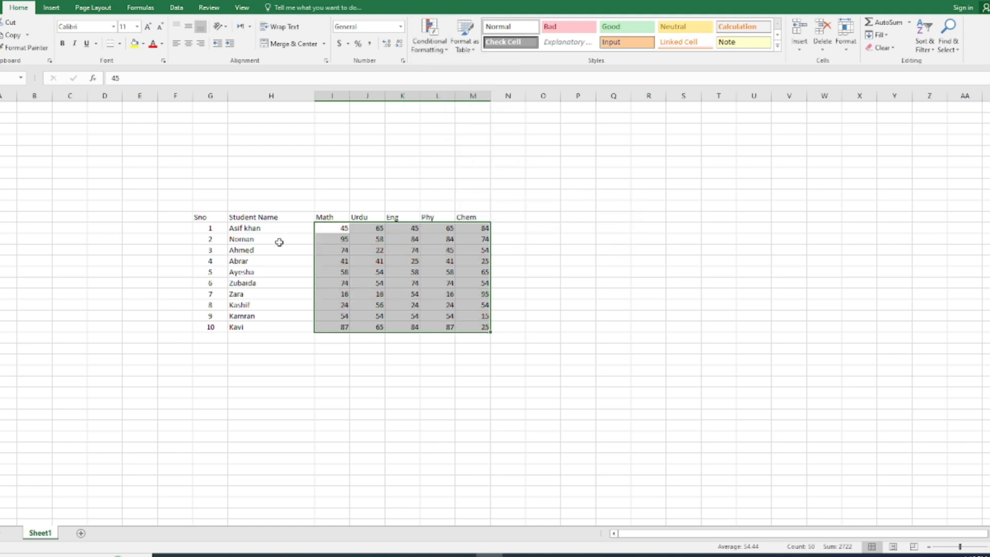
left_click(397, 282)
Step: Add a Between 60 and 80 rule with Yellow Fill with Dark Yellow Text
left_click_drag(329, 229, 472, 329)
left_click(442, 49)
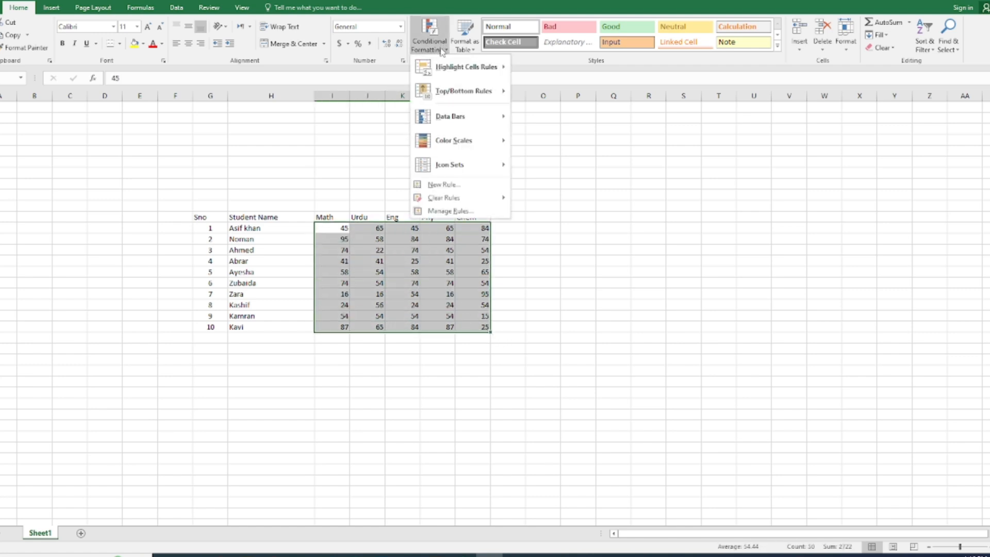
mouse_move(464, 66)
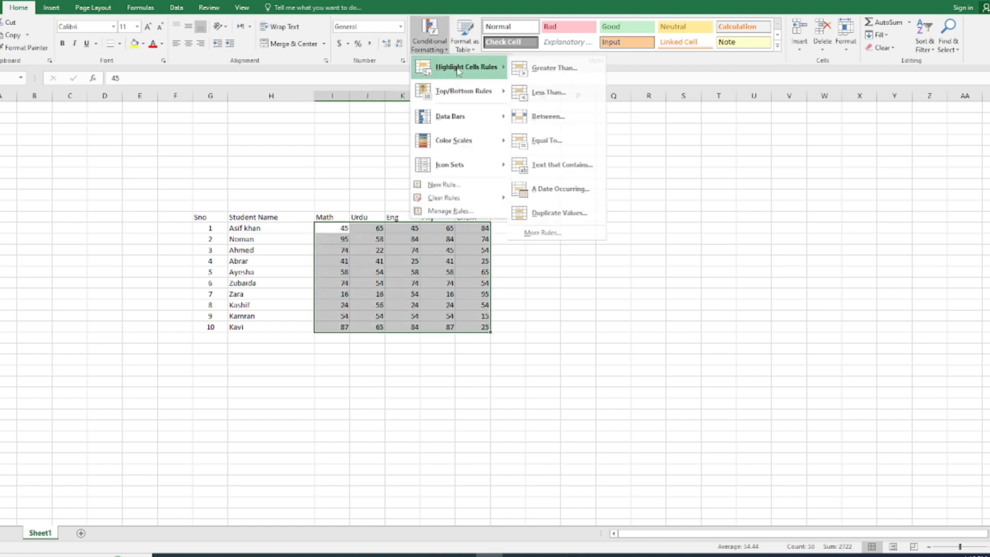
left_click(553, 117)
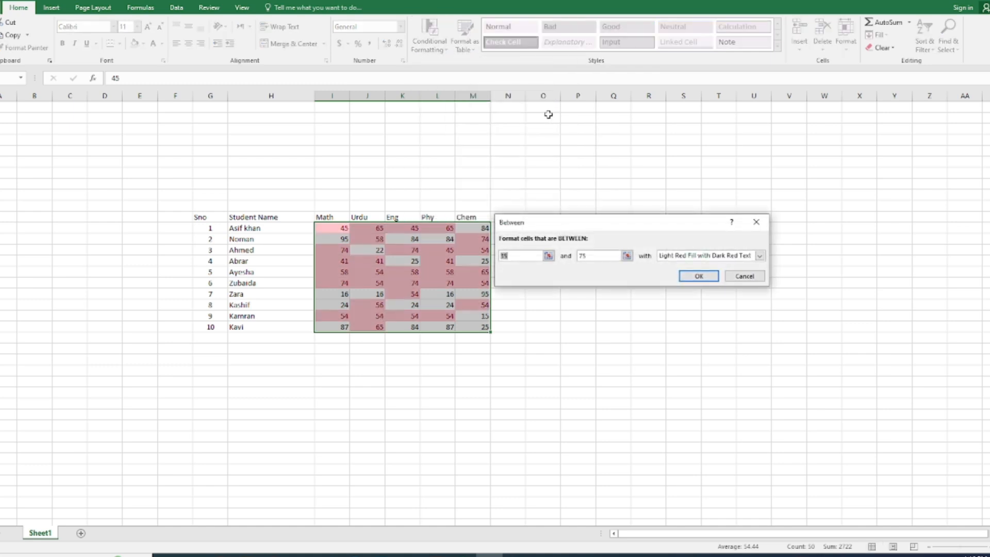
double_click(518, 255)
type("60")
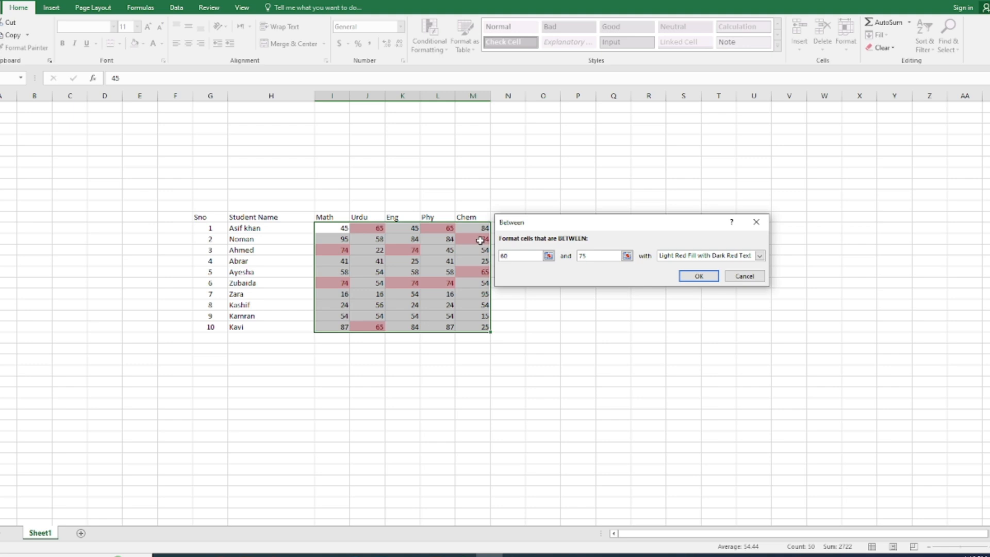
double_click(583, 256)
type("80")
left_click(760, 258)
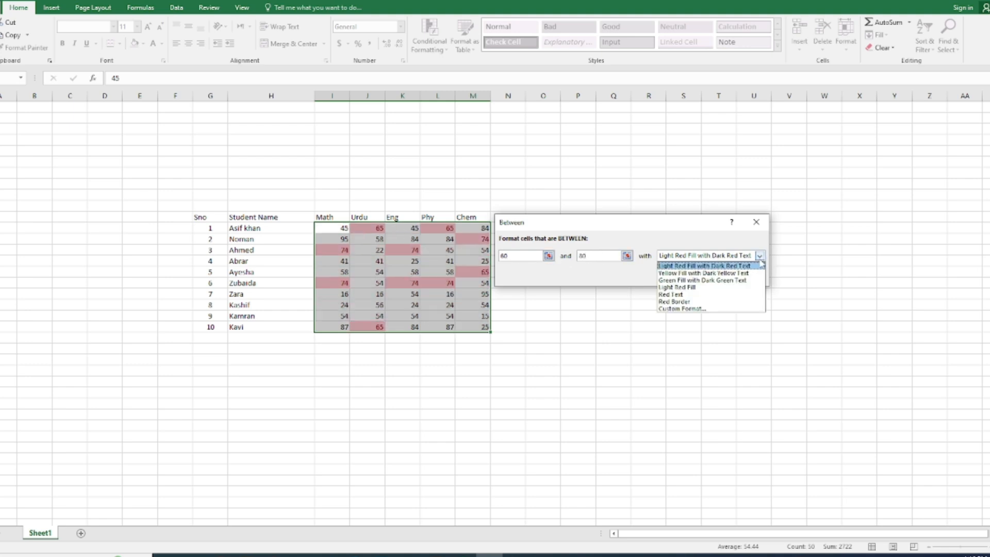
left_click(696, 272)
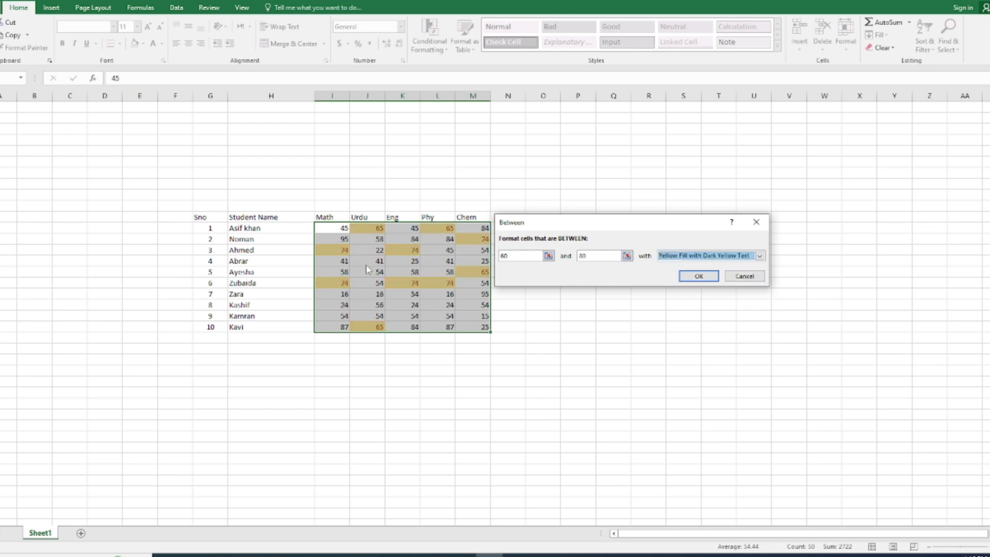
left_click(690, 277)
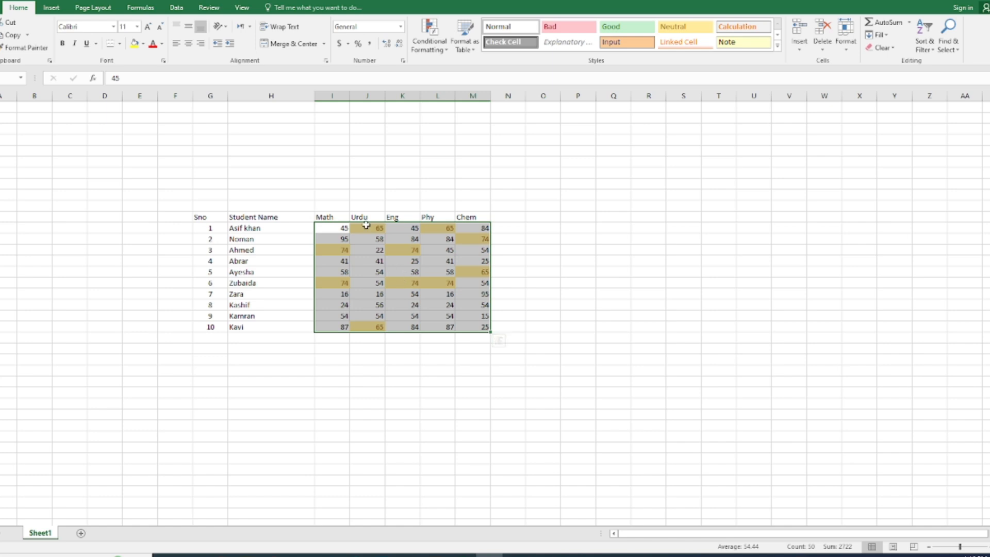
Step: Clear the yellow highlight rules from the selected marks
left_click(442, 52)
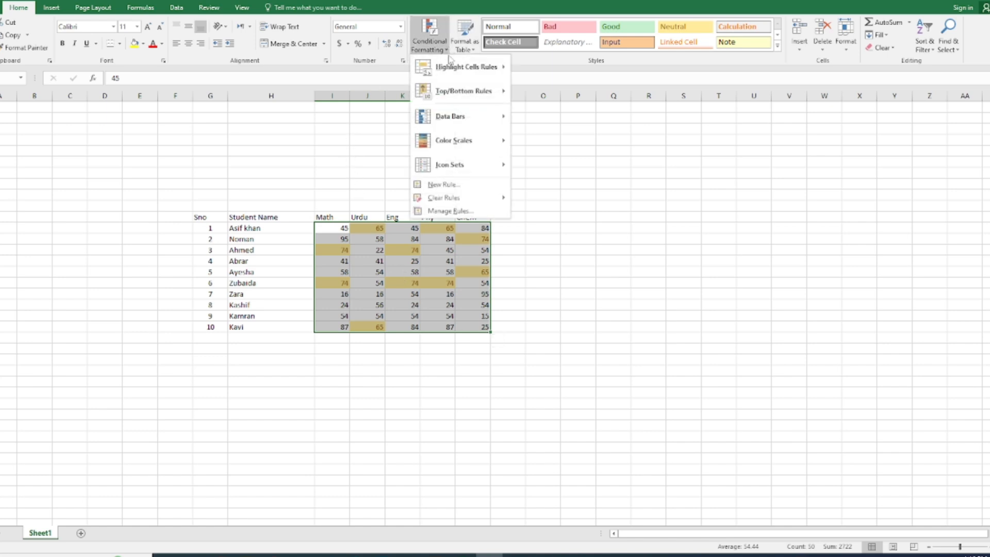
mouse_move(509, 205)
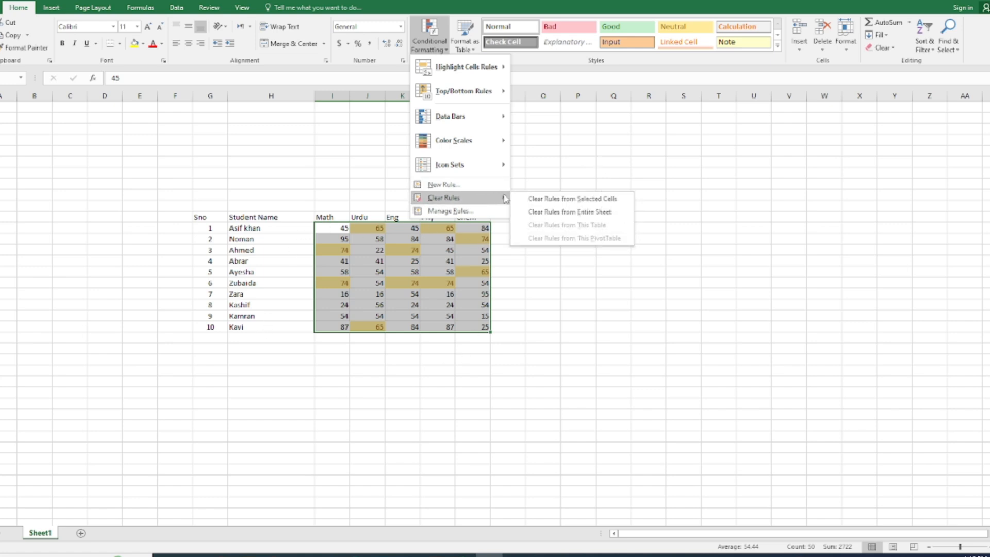
left_click(569, 198)
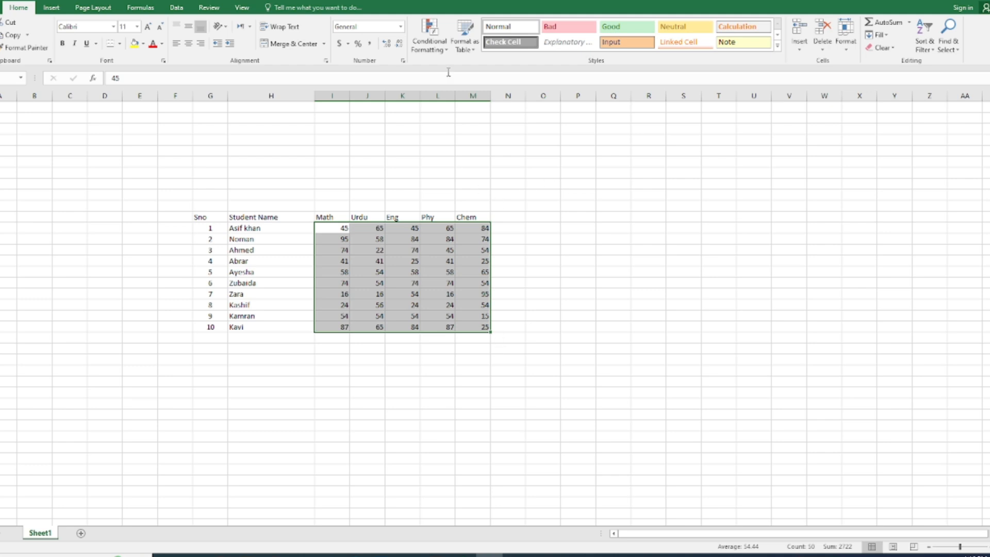
Step: Start a Between rule, close it without applying, and reopen Conditional Formatting
left_click(446, 49)
mouse_move(464, 67)
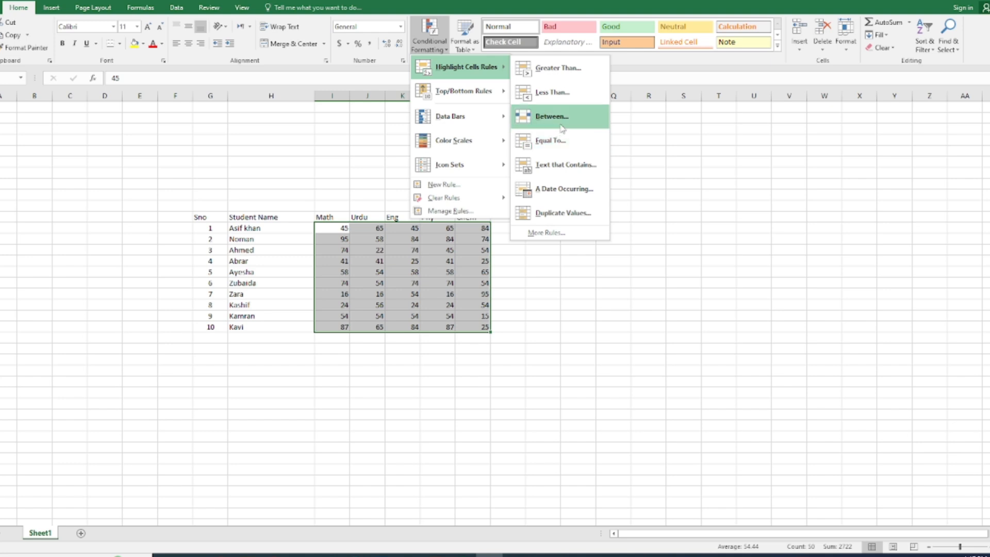
left_click(562, 129)
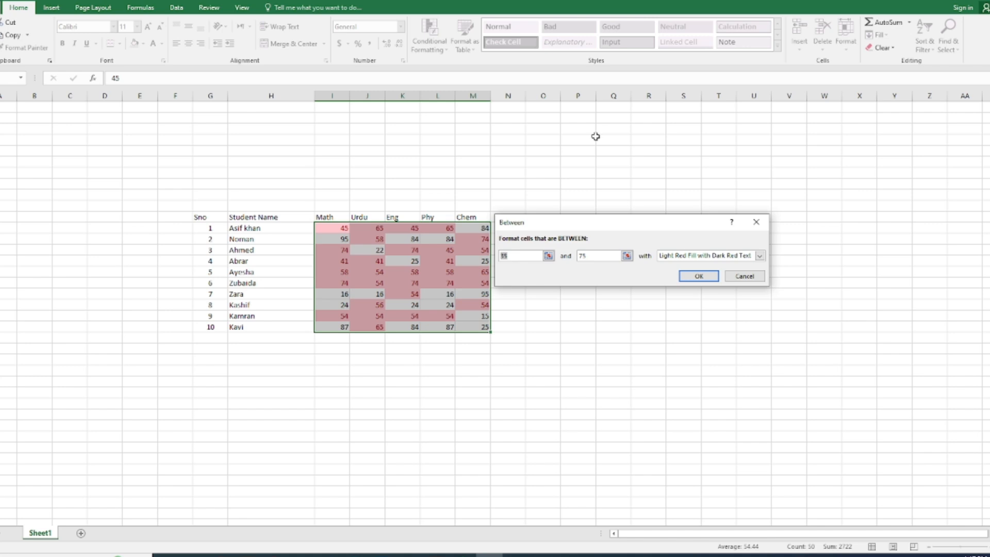
left_click(756, 222)
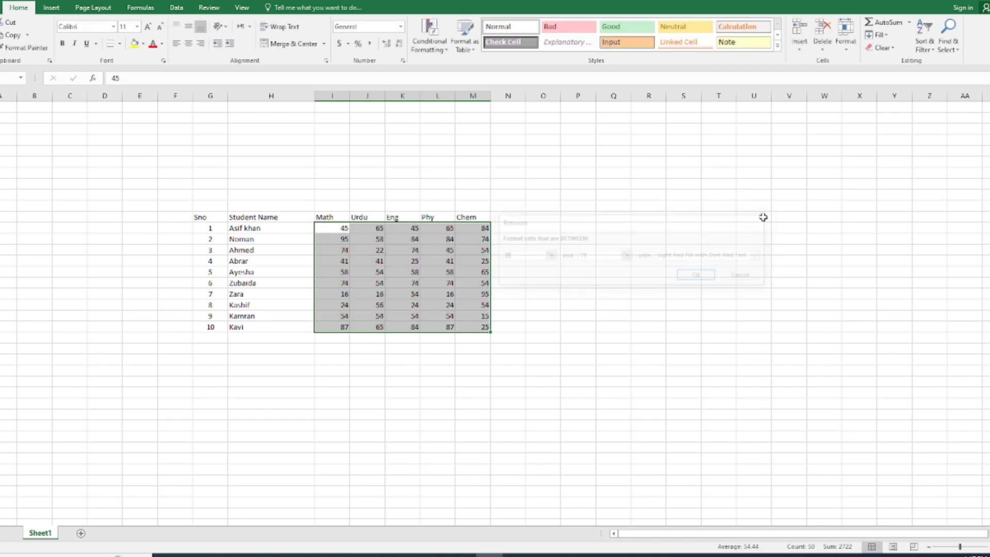
left_click(430, 37)
Step: Add an Equal To 100 rule formatted with a Red Border
mouse_move(506, 72)
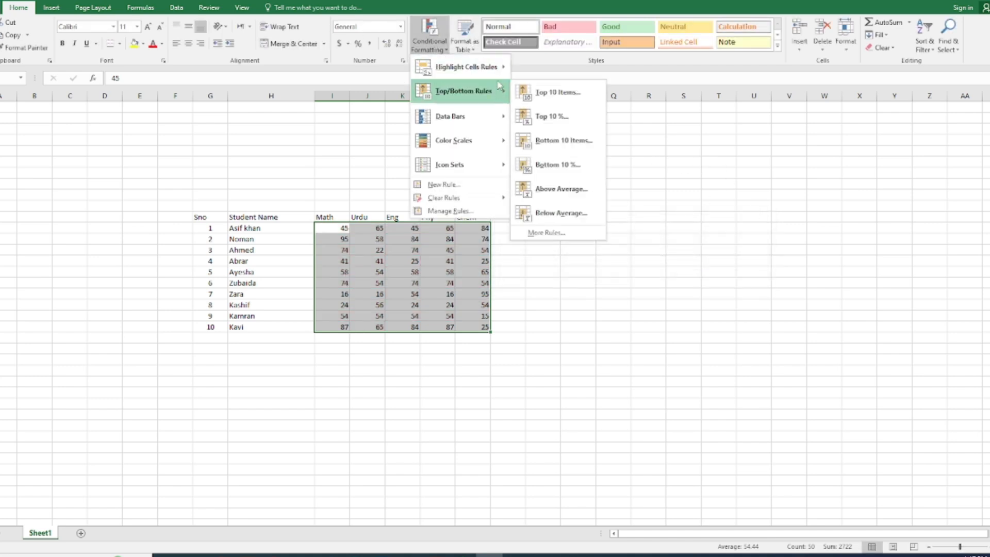
left_click(567, 139)
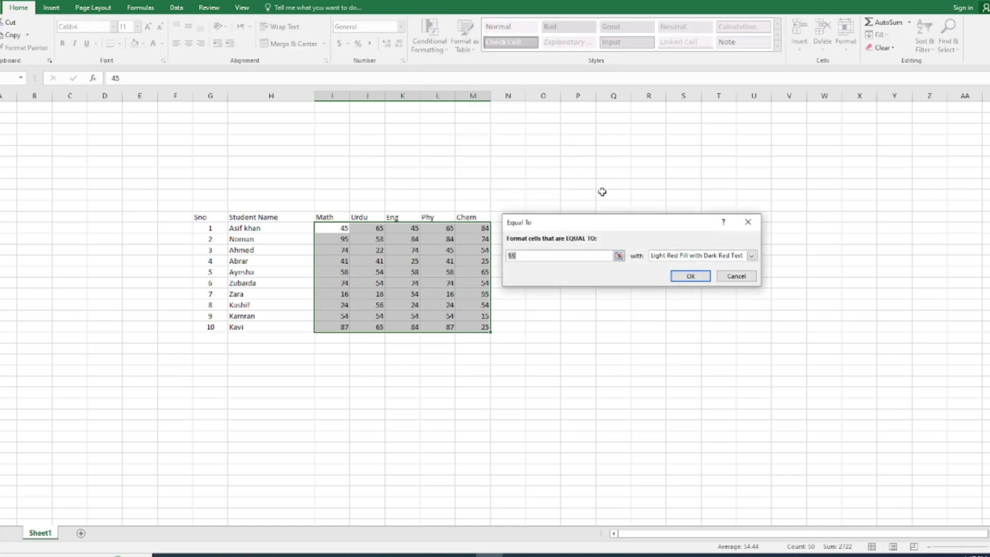
type("100")
left_click(752, 256)
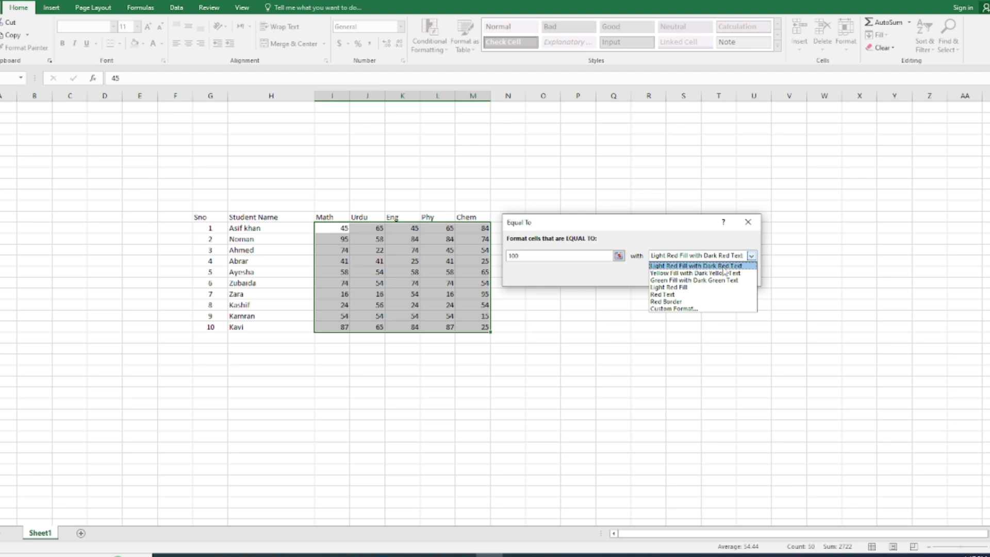
left_click(679, 302)
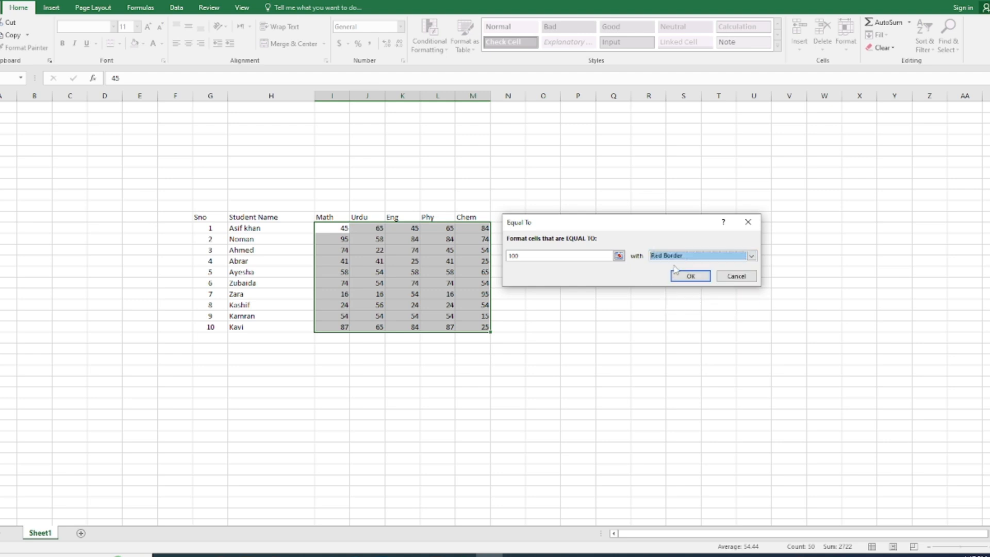
left_click(689, 276)
Step: Change the Math mark in I8 to 100 and reselect all marks from Math to Chem
left_click(415, 270)
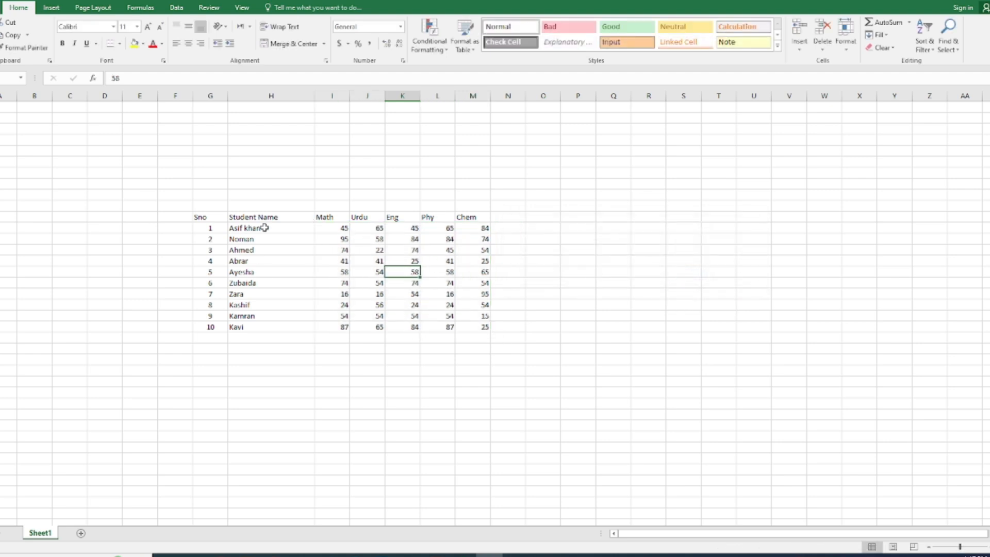
left_click(345, 304)
type("1")
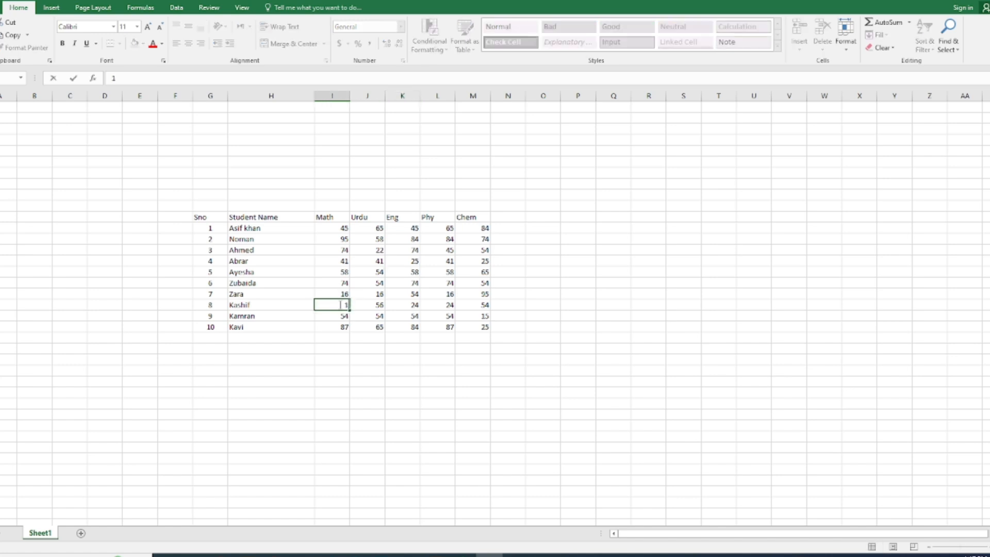
type("00")
key("Return")
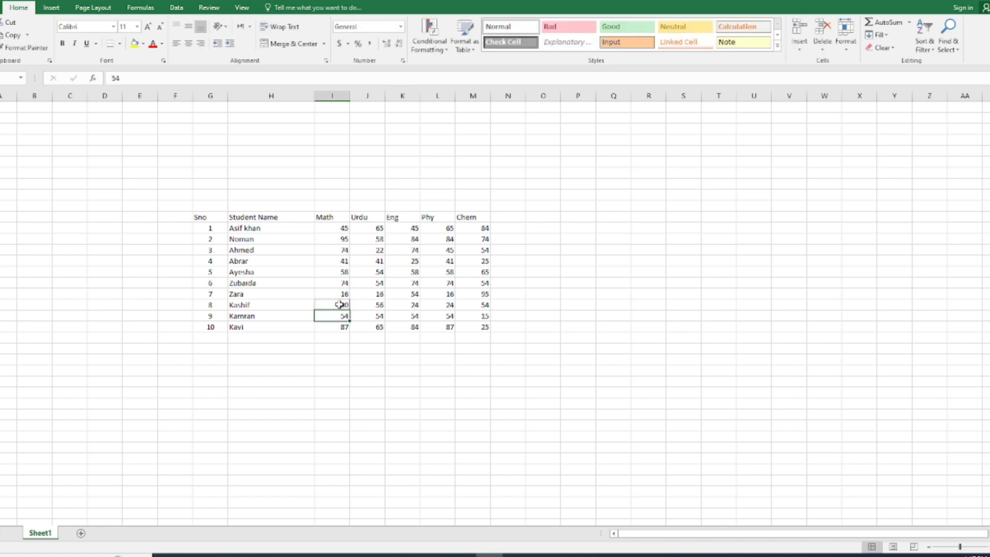
left_click(352, 400)
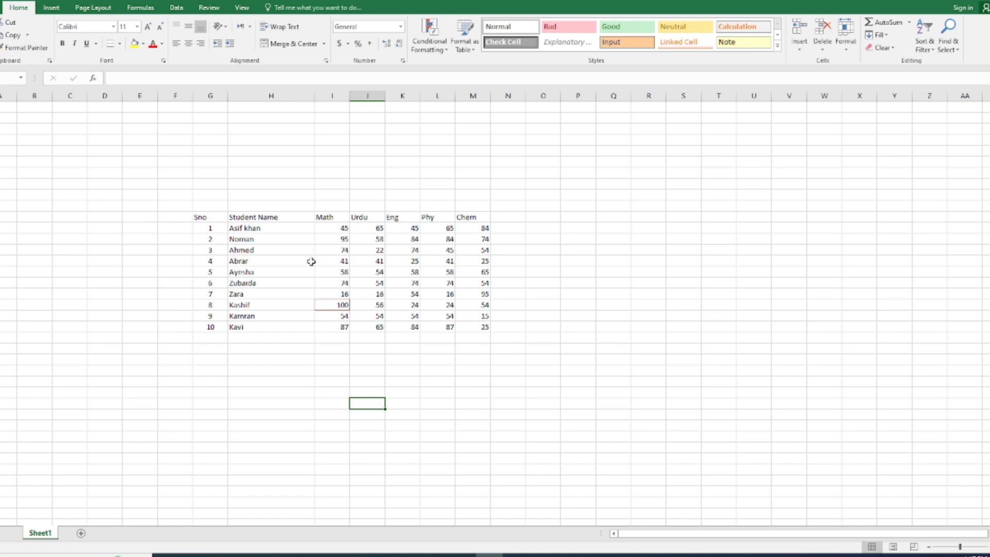
left_click_drag(330, 228, 376, 261)
left_click_drag(438, 298, 485, 327)
left_click(430, 41)
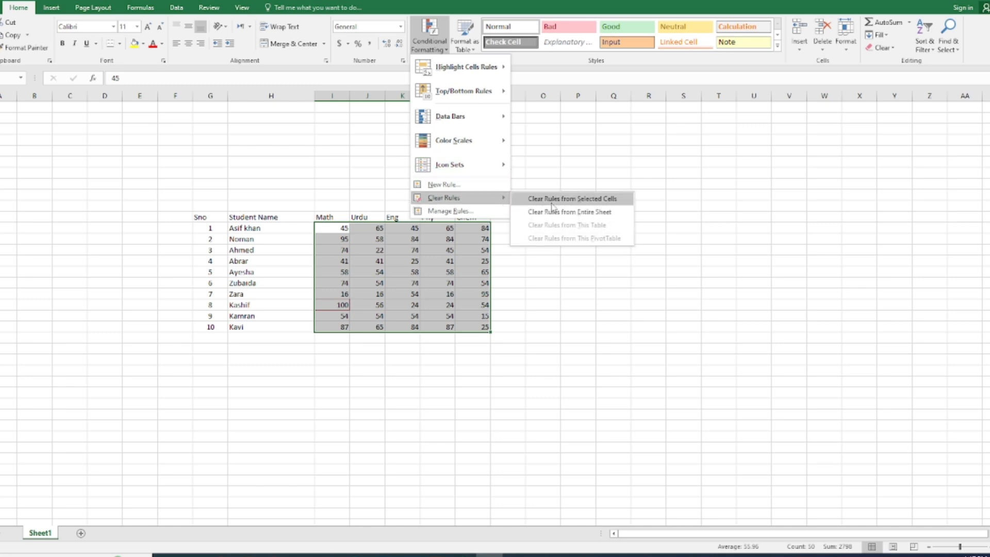
Step: Clear the red-border rule, then try a Text that Contains 6 rule and cancel it
left_click(551, 201)
left_click(429, 31)
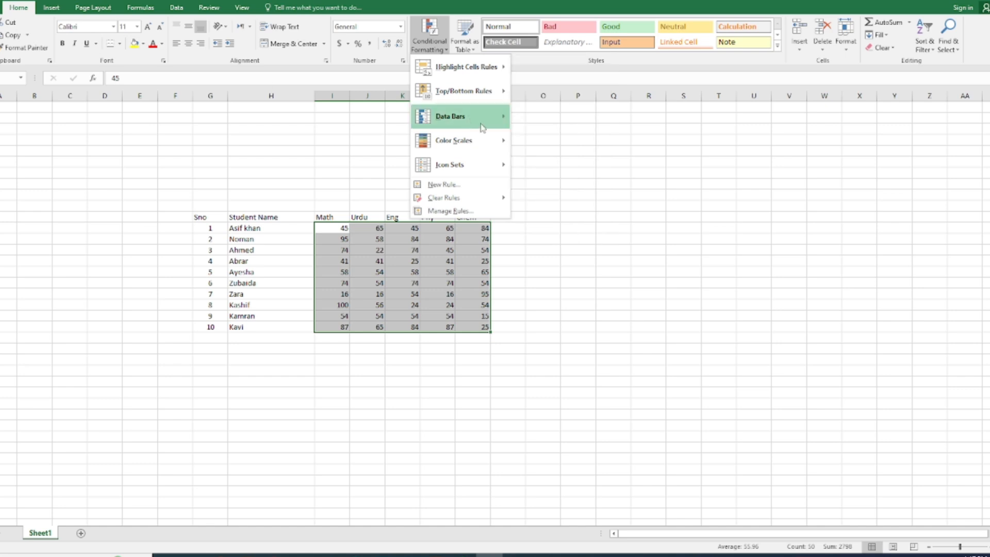
mouse_move(484, 69)
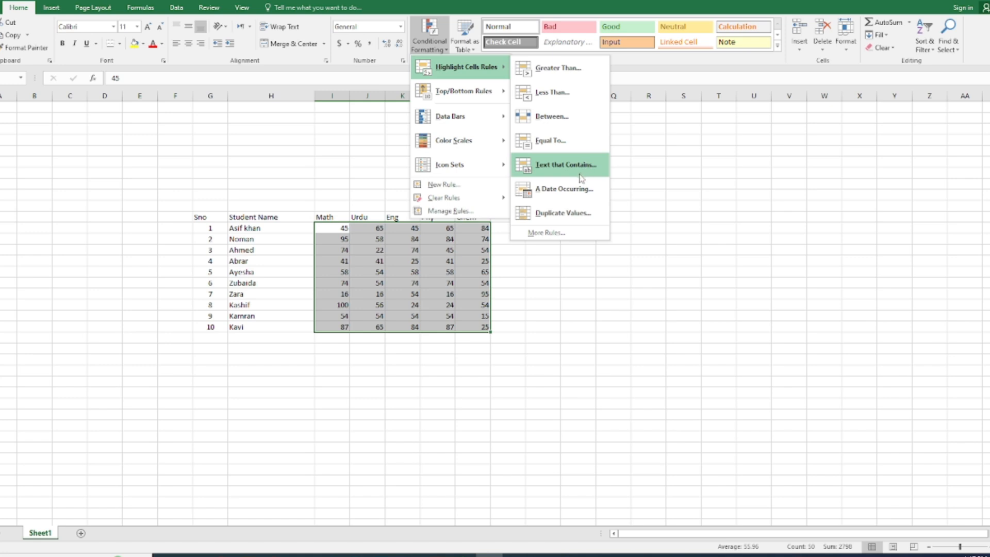
left_click(581, 178)
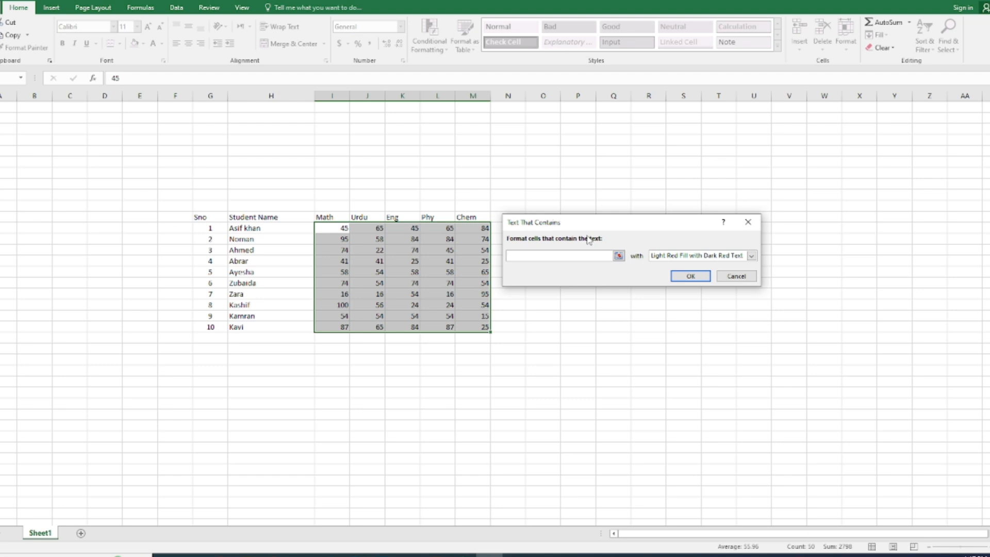
type("6")
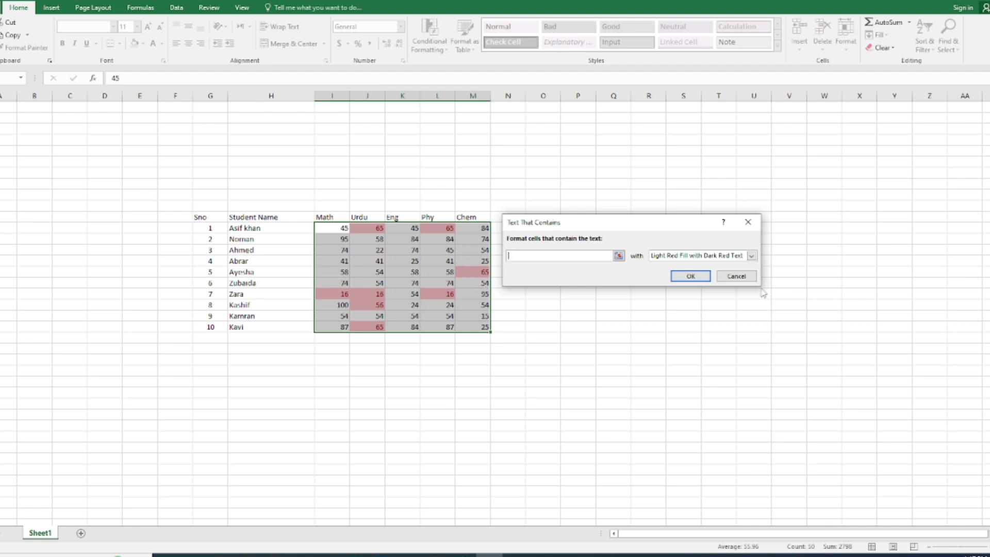
left_click(736, 276)
left_click(430, 36)
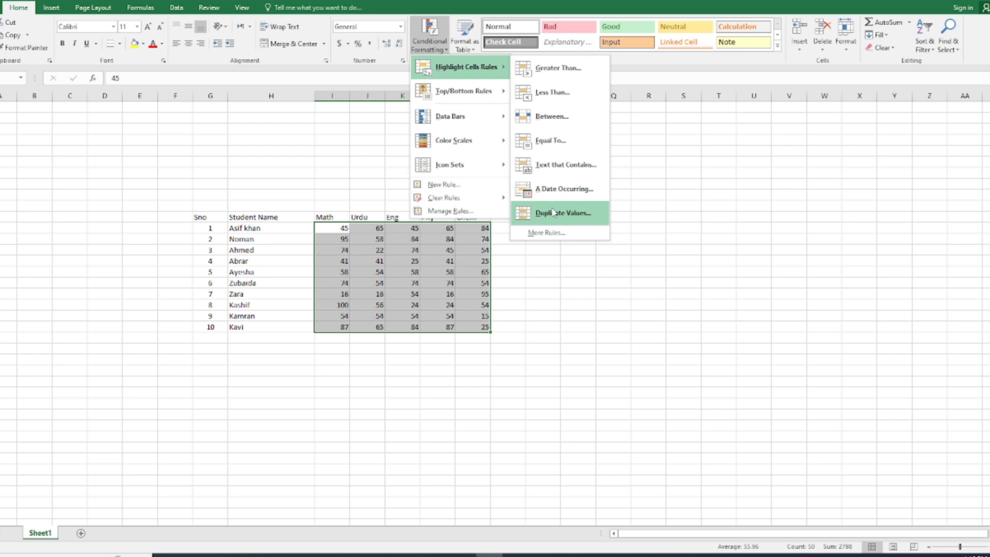
Step: Apply a Duplicate Values rule with Red Text to the selected marks
left_click(553, 212)
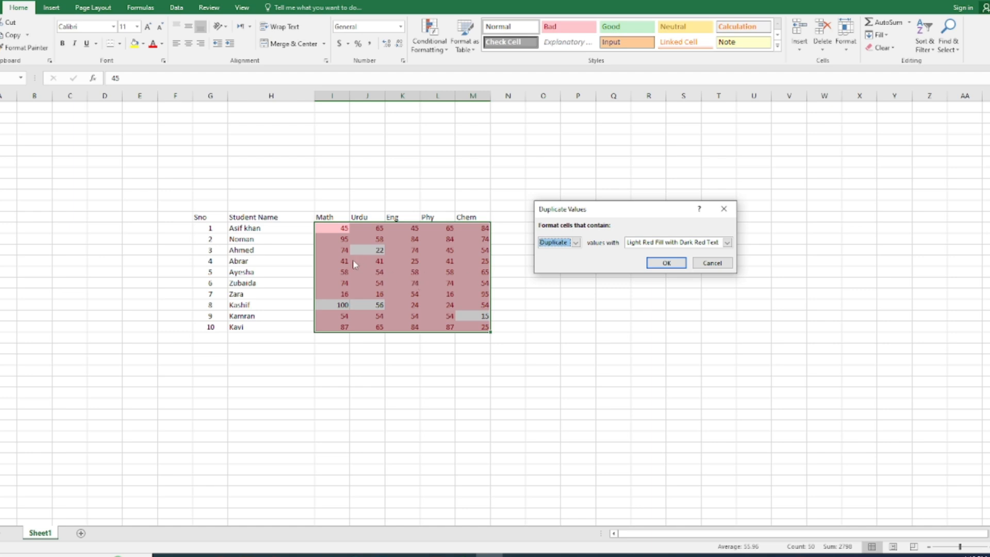
left_click(727, 242)
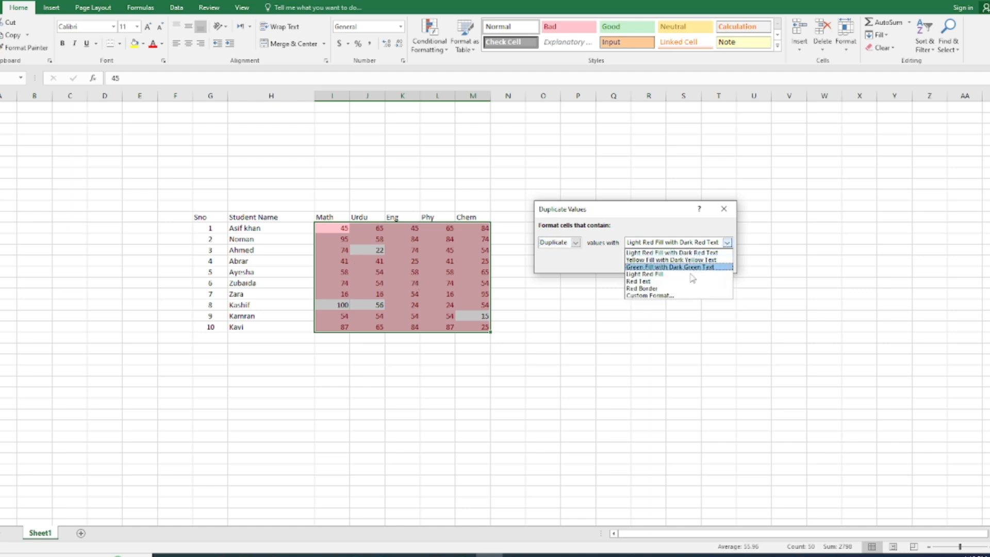
left_click(650, 282)
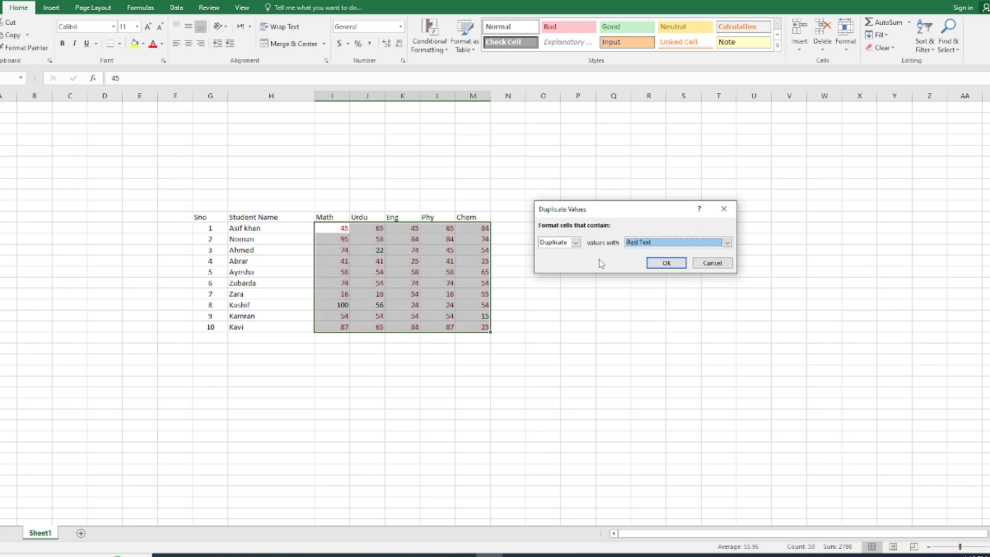
left_click(668, 266)
left_click(401, 326)
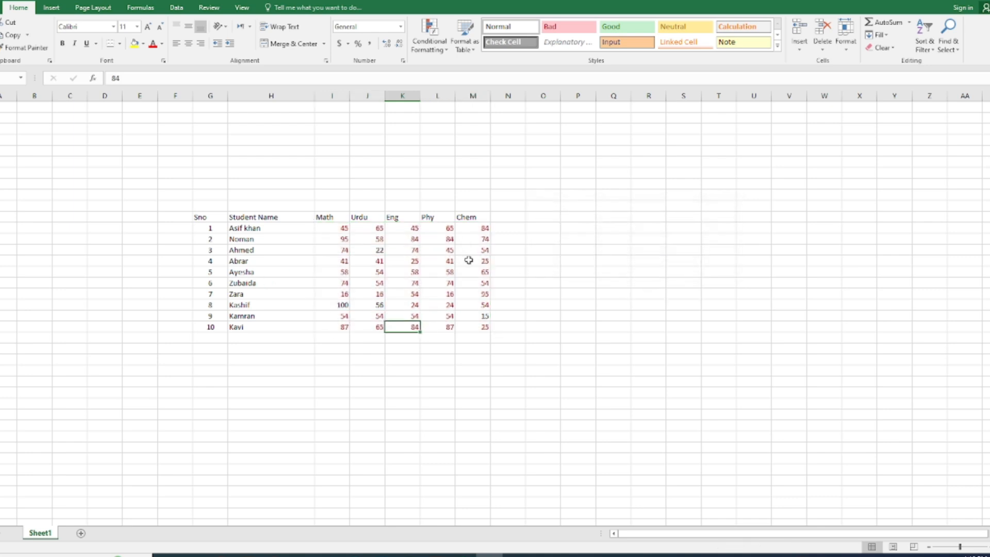